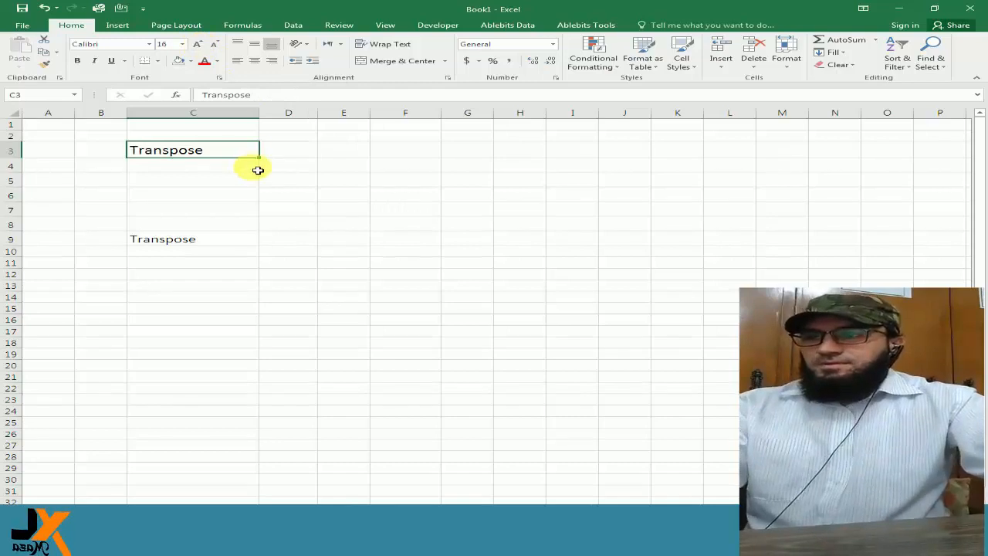
# Set the font size of the "Transpose" label in C9 to 18.
pyautogui.click(243, 181)
pyautogui.click(224, 238)
pyautogui.click(233, 152)
pyautogui.click(212, 240)
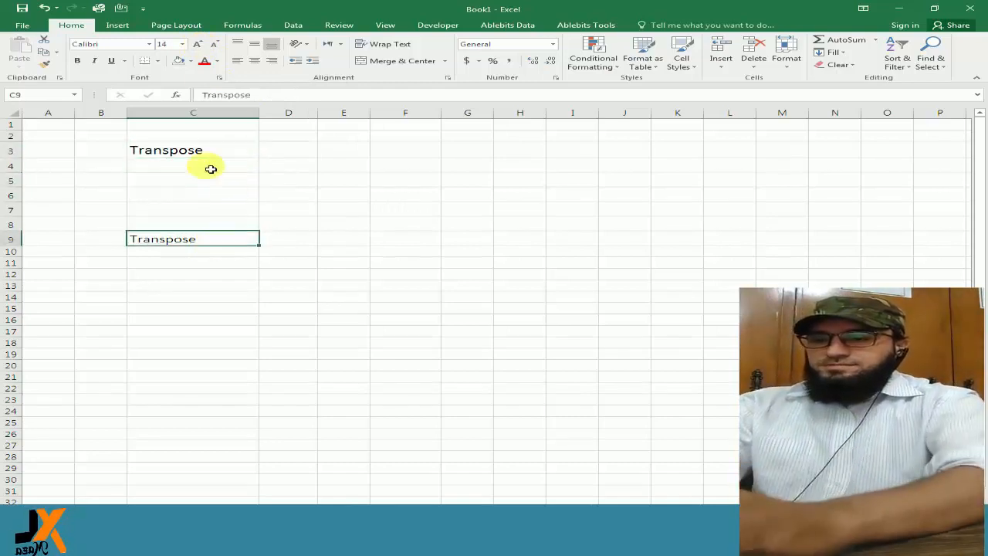
pyautogui.click(199, 46)
pyautogui.click(199, 46)
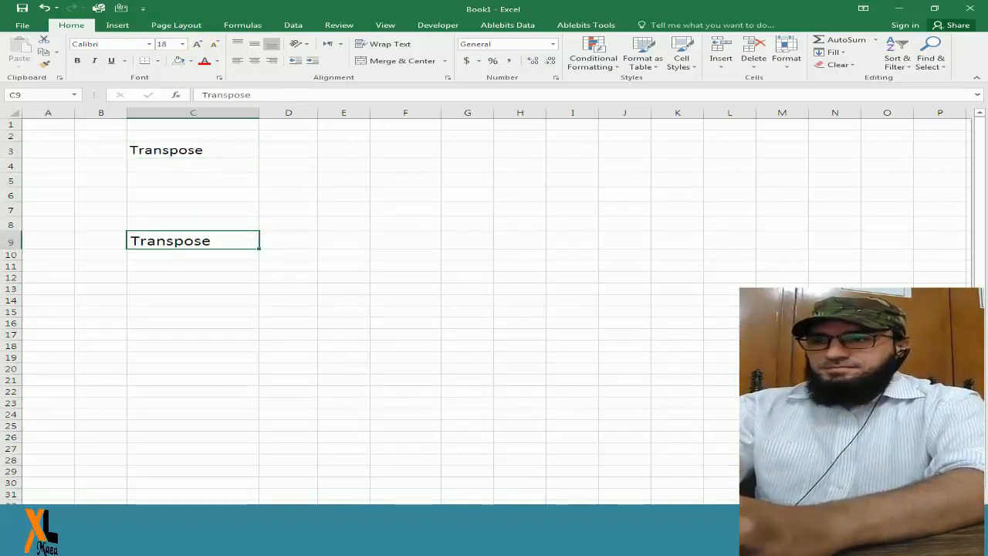
pyautogui.moveTo(232, 151); pyautogui.dragTo(242, 241)
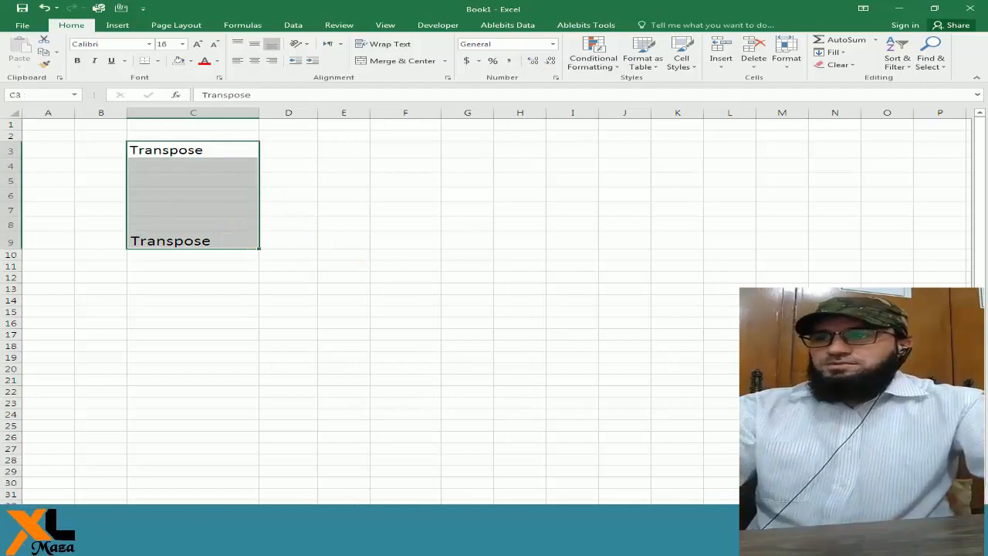
# Narrow columns A and B.
pyautogui.click(944, 528)
pyautogui.click(944, 528)
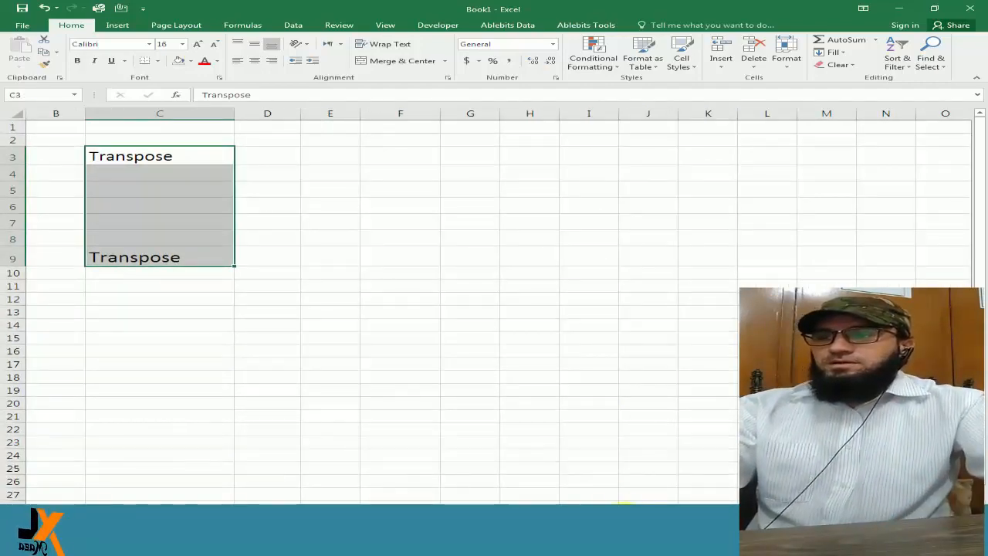
pyautogui.hscroll(-1, 624, 503)
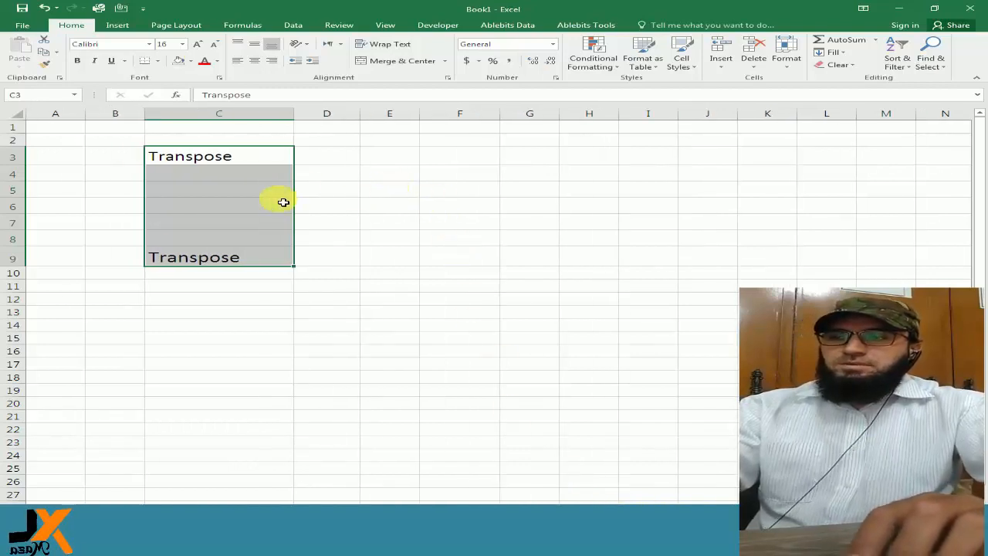
pyautogui.moveTo(85, 113); pyautogui.dragTo(62, 113)
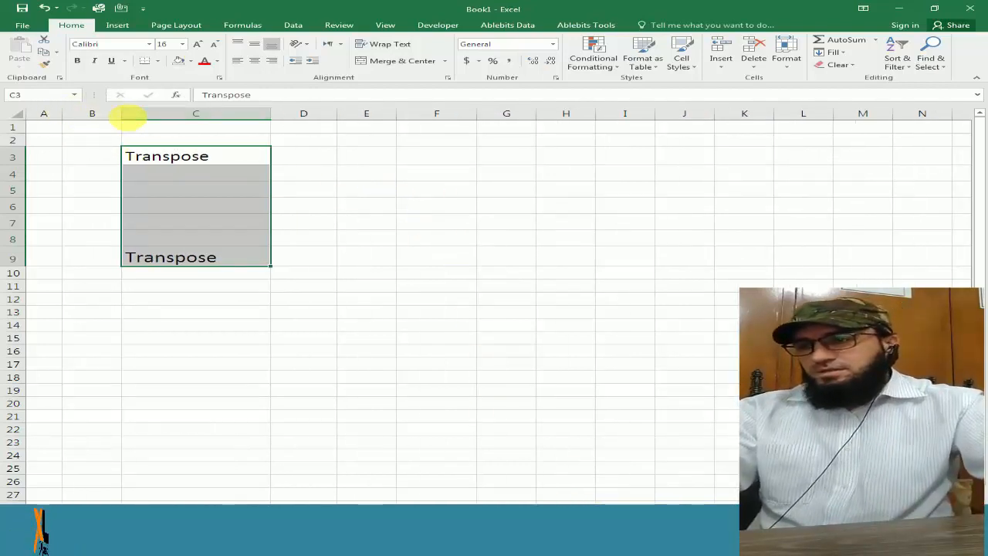
pyautogui.moveTo(122, 116); pyautogui.dragTo(62, 113)
# Switch to Recovery CIT.xls, copy the branch cells Q875:Q886 and paste them as values into Book1 starting at D9.
pyautogui.hotkey('alt', 'Tab')
pyautogui.hotkey('alt', 'Tab')
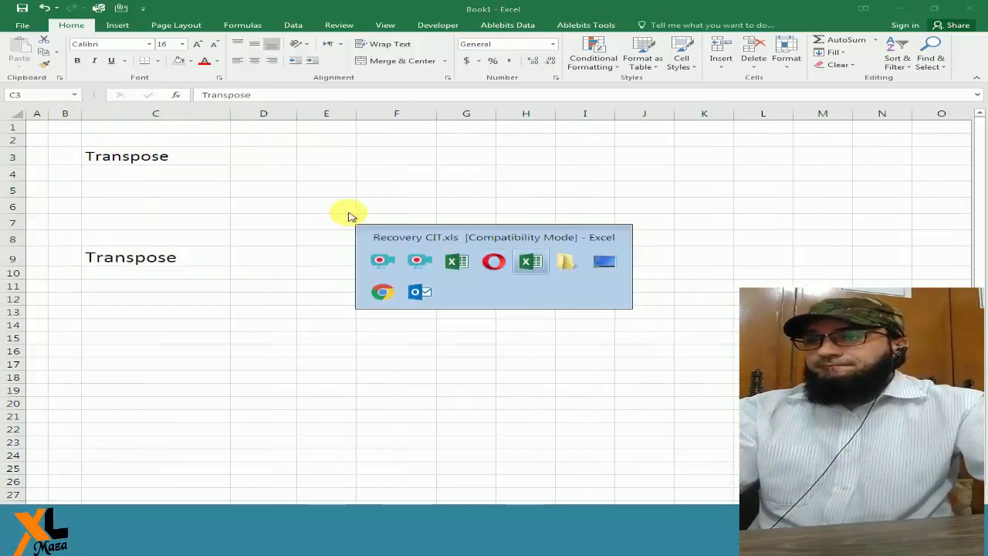
pyautogui.moveTo(918, 222); pyautogui.dragTo(918, 321)
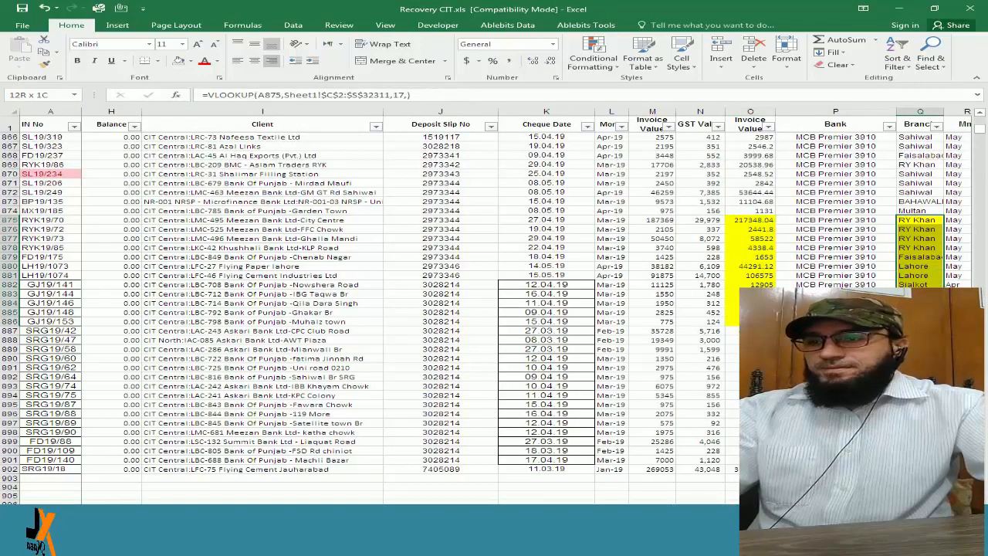
pyautogui.hotkey('ctrl', 'c')
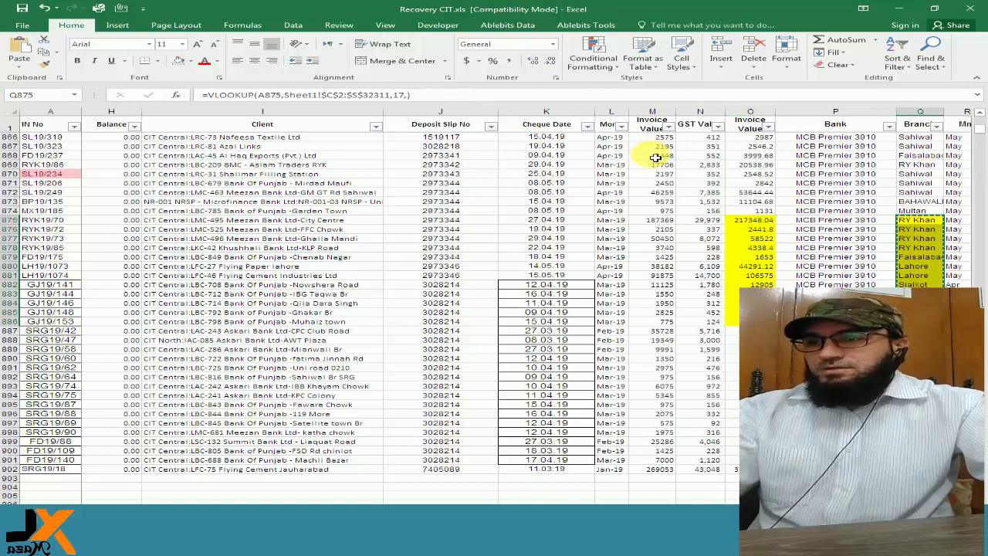
pyautogui.hotkey('alt', 'Tab')
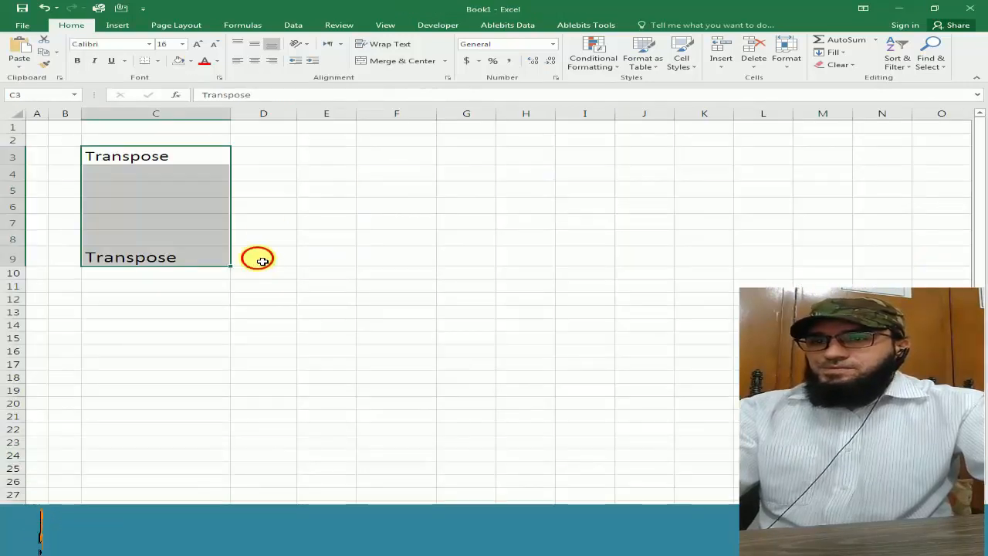
pyautogui.click(258, 257)
pyautogui.hotkey('ctrl', 'alt', 'v')
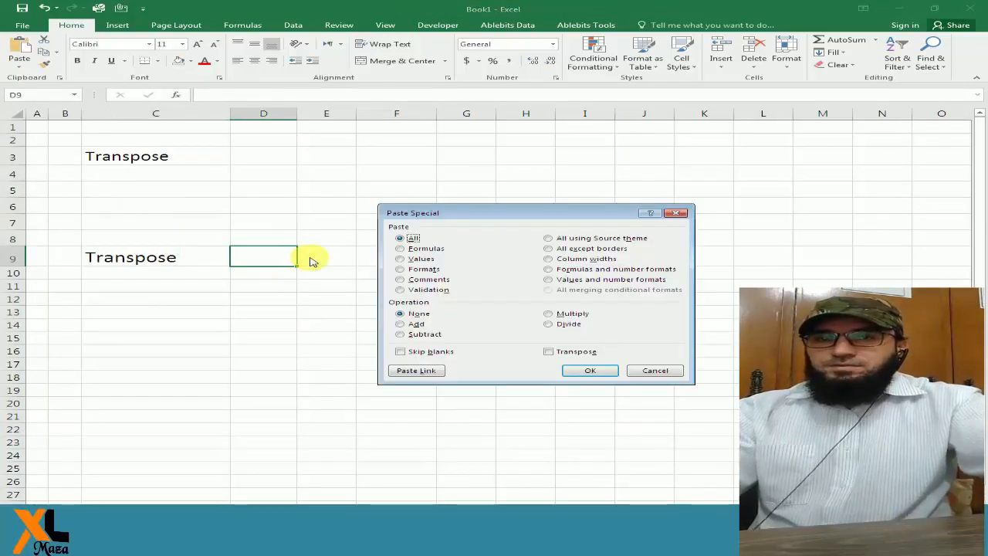
pyautogui.click(399, 258)
pyautogui.click(611, 375)
# Copy the invoice values O875:O886 from Recovery CIT.xls and paste them as values into Book1 starting at E9.
pyautogui.hotkey('alt', 'Tab')
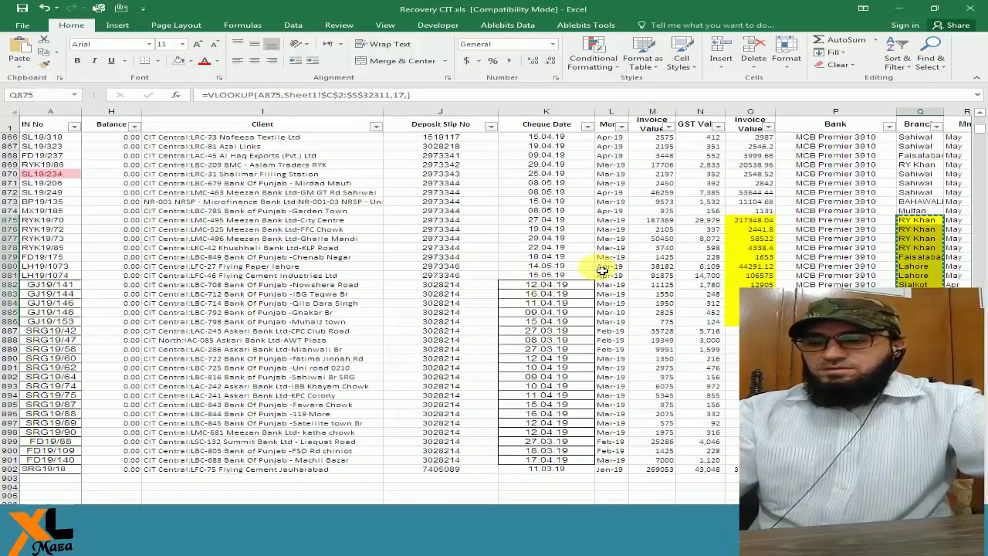
pyautogui.moveTo(760, 226); pyautogui.dragTo(760, 321)
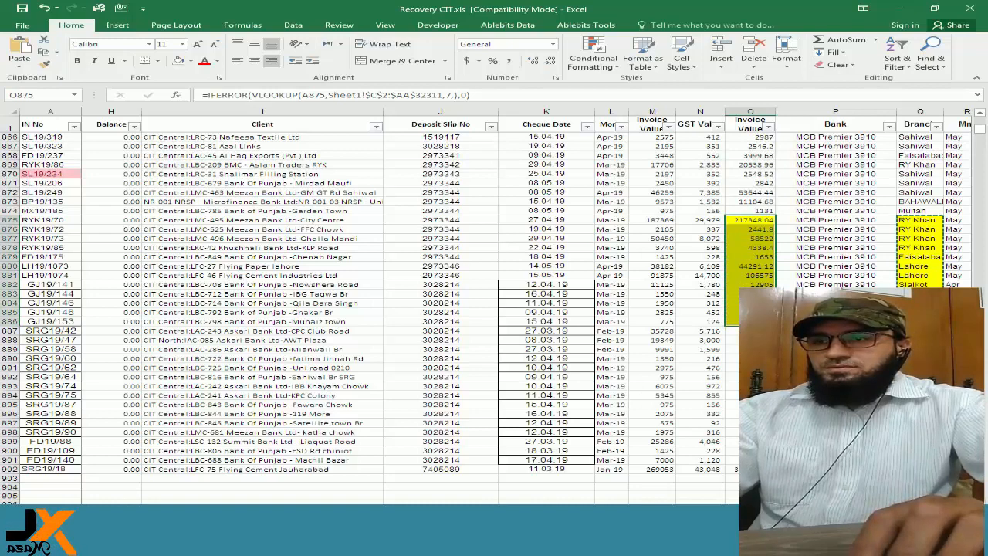
pyautogui.hotkey('alt', 'Tab')
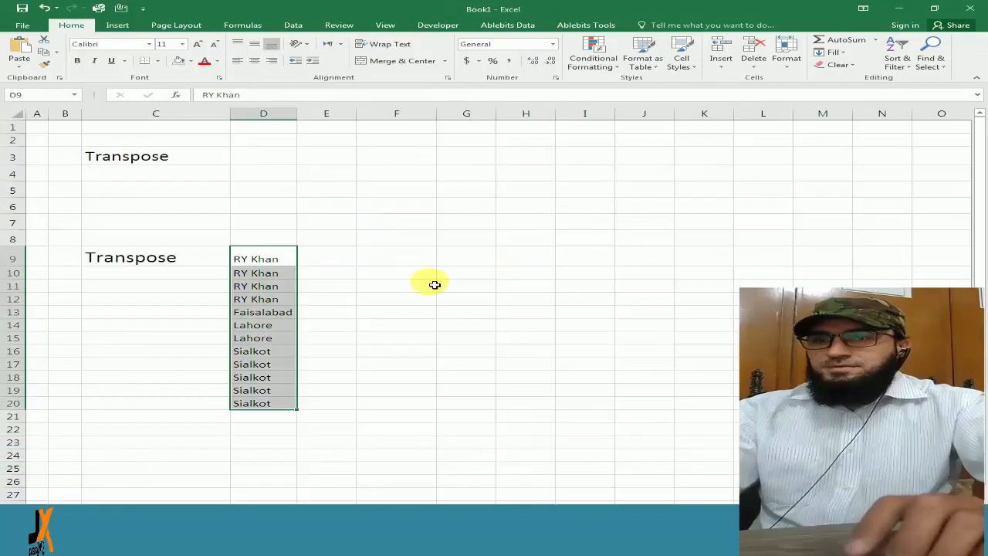
pyautogui.click(348, 259)
pyautogui.hotkey('ctrl', 'alt', 'v')
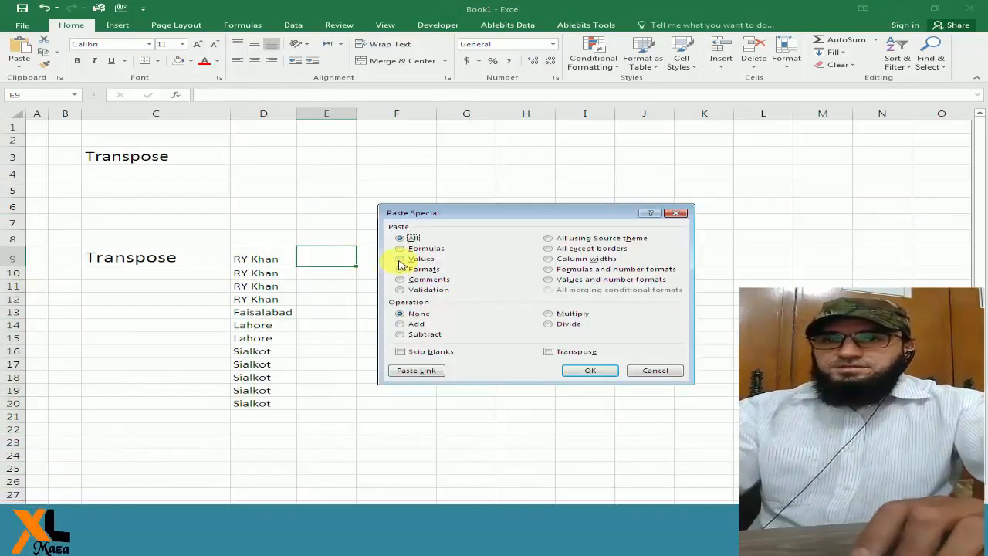
pyautogui.click(400, 259)
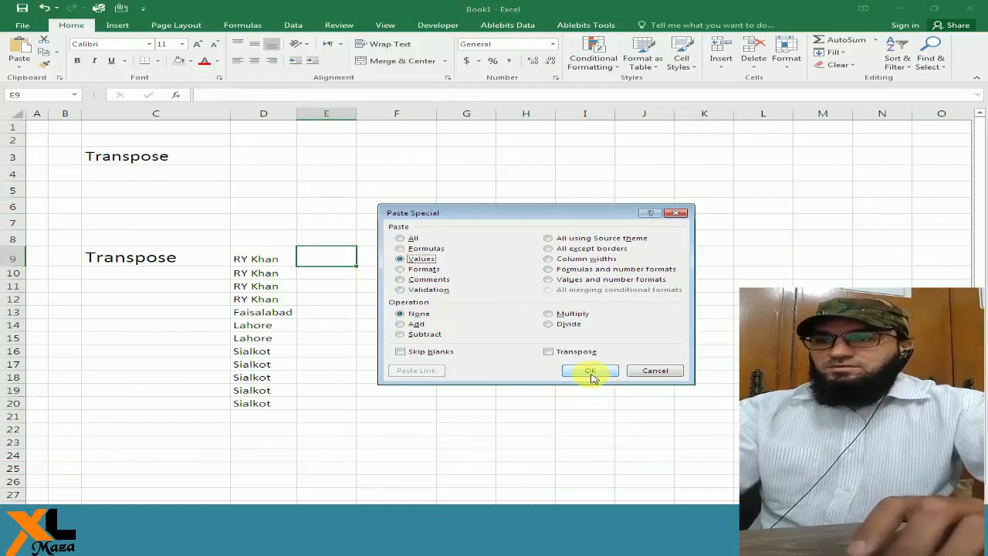
pyautogui.click(591, 374)
pyautogui.click(349, 264)
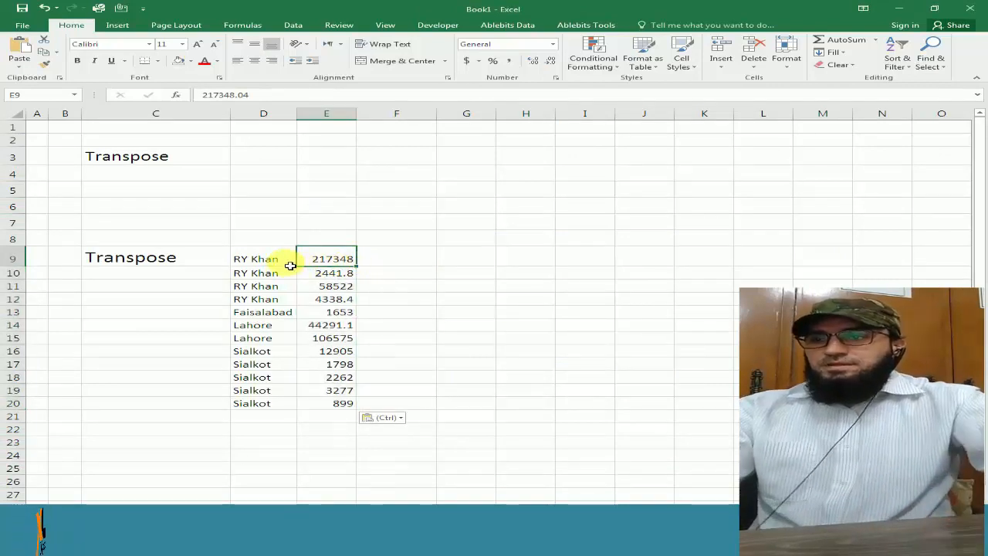
# Copy D9:E20 and paste it with Paste Special as transposed values starting at D3.
pyautogui.moveTo(290, 266); pyautogui.dragTo(334, 395)
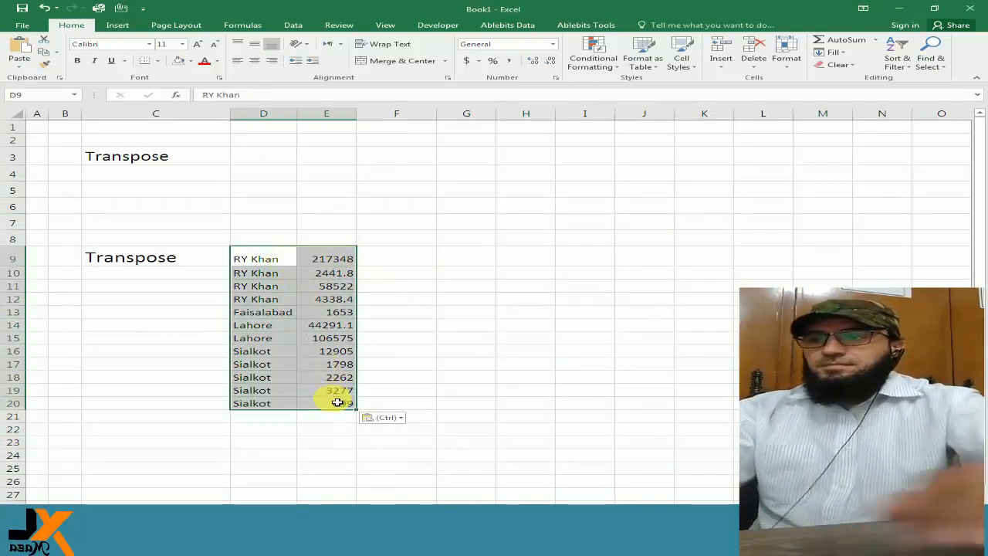
pyautogui.hotkey('ctrl', 'c')
pyautogui.click(278, 155)
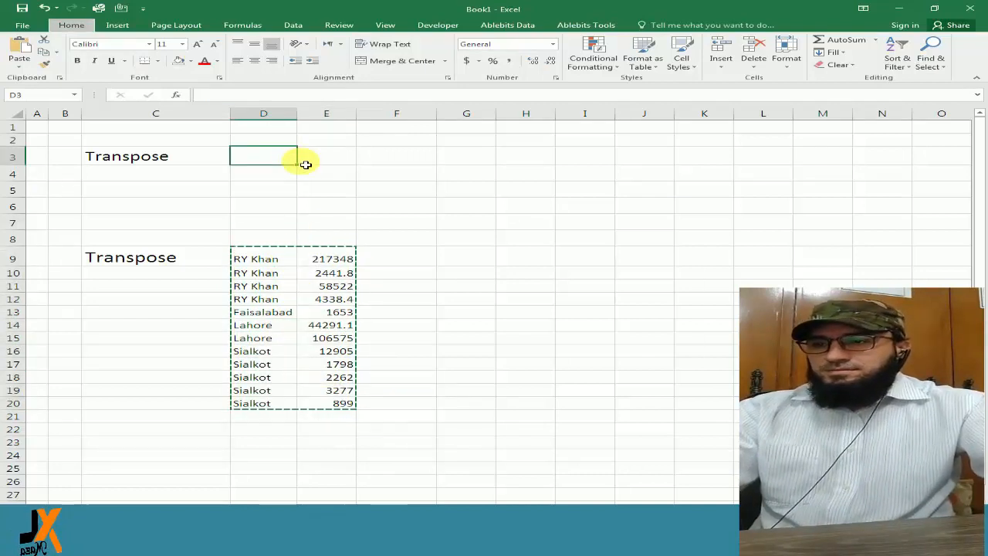
pyautogui.hotkey('ctrl', 'alt', 'v')
pyautogui.click(425, 259)
pyautogui.click(560, 351)
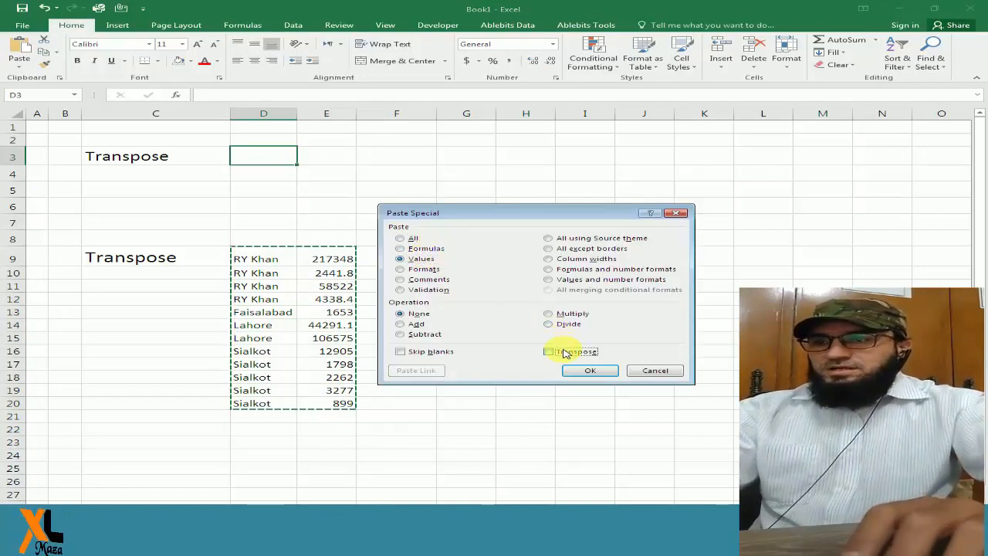
pyautogui.click(589, 374)
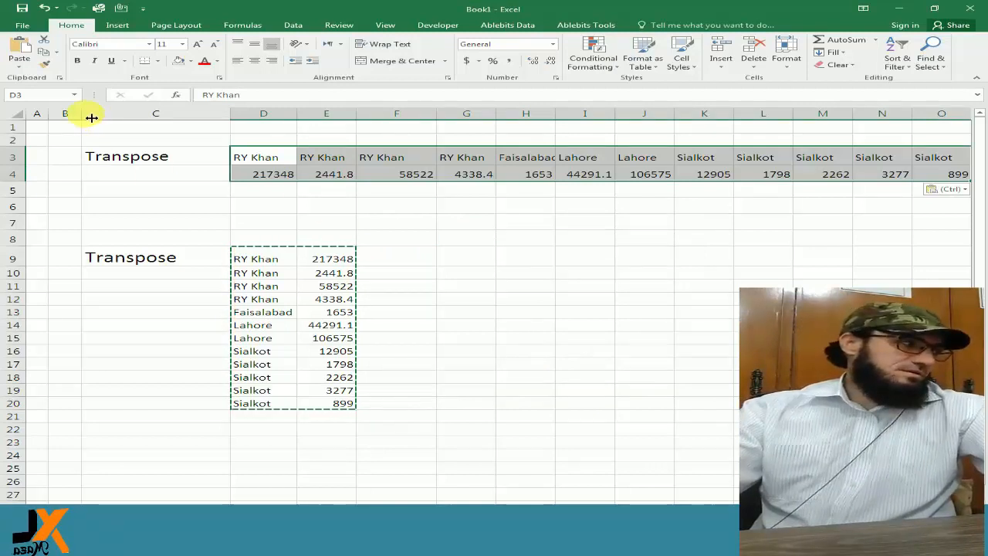
# Narrow columns B and C so the transposed rows fit on screen.
pyautogui.moveTo(82, 114); pyautogui.dragTo(65, 114)
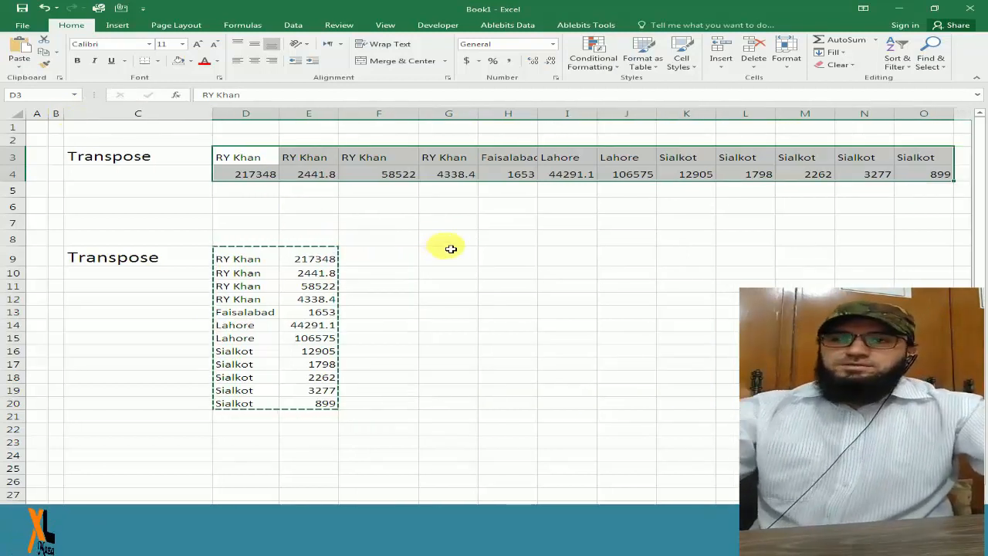
pyautogui.moveTo(213, 115); pyautogui.dragTo(178, 114)
pyautogui.click(380, 261)
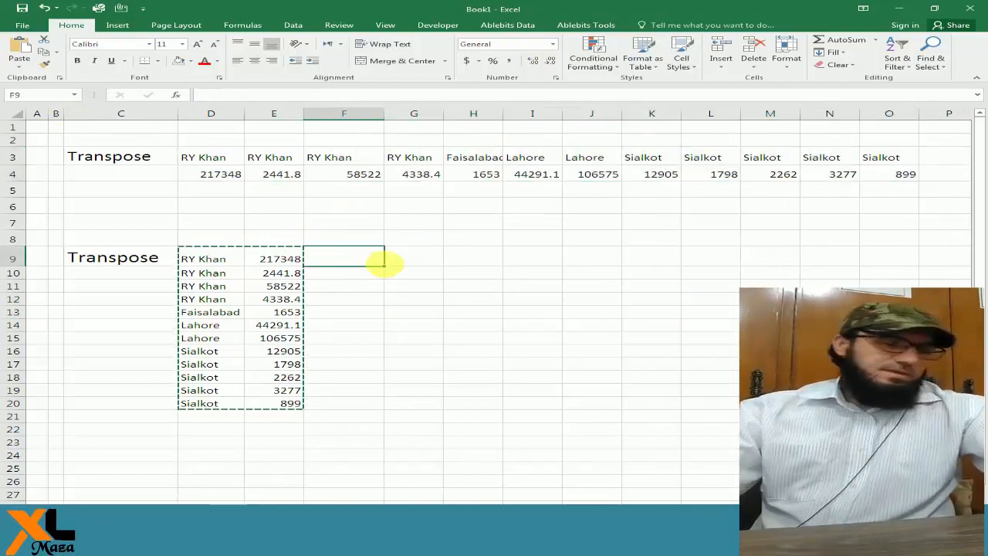
# Delete the contents of the vertical table in D9:E20.
pyautogui.moveTo(216, 259); pyautogui.dragTo(287, 408)
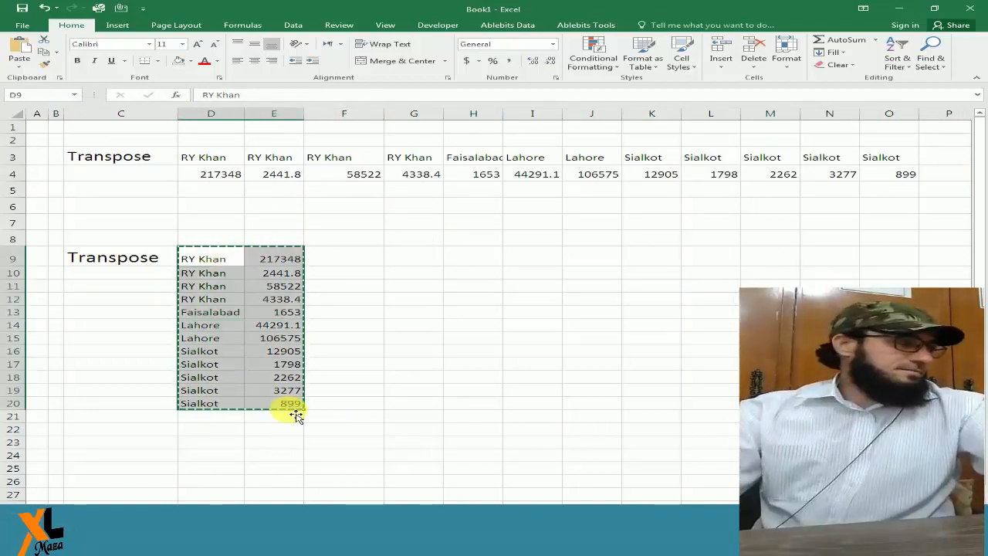
pyautogui.press('Delete')
pyautogui.click(231, 261)
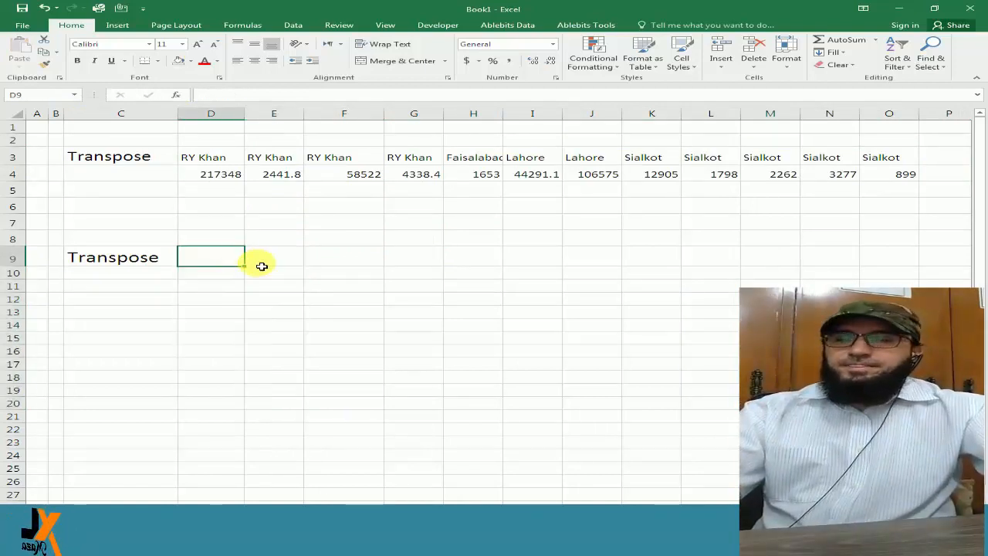
# Copy the horizontal table D3:O4 and paste it with Paste Special as transposed values starting at D9.
pyautogui.moveTo(232, 164); pyautogui.dragTo(881, 175)
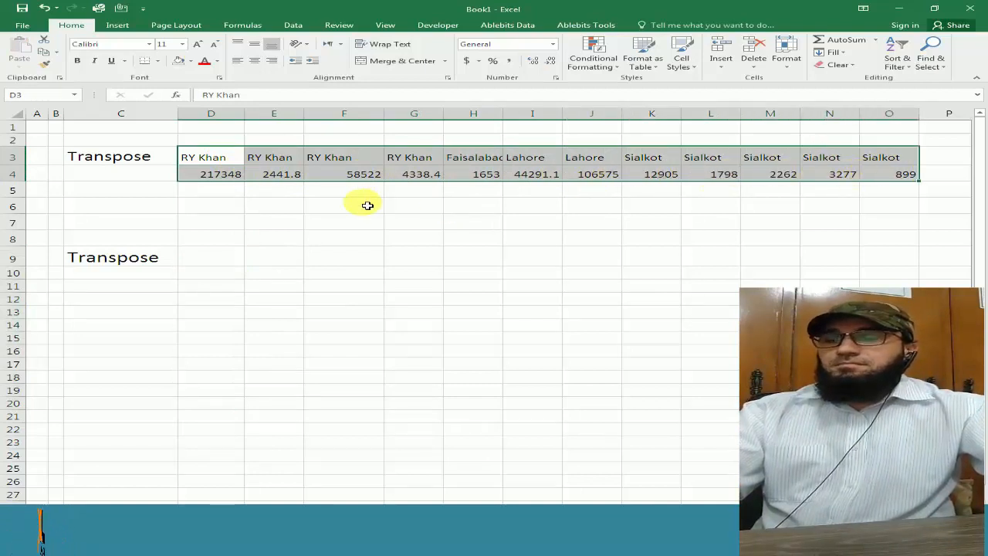
pyautogui.click(217, 256)
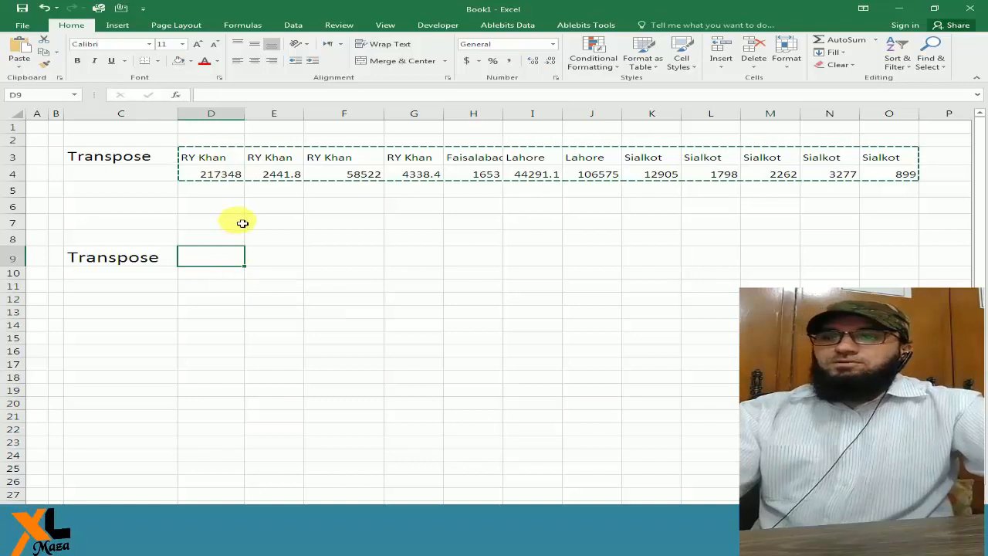
pyautogui.hotkey('ctrl', 'alt', 'v')
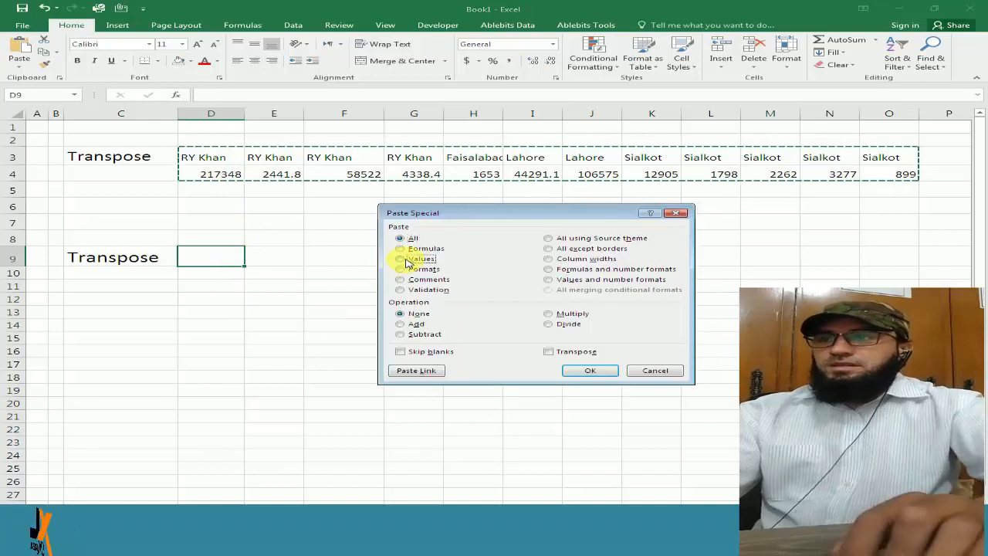
pyautogui.click(401, 259)
pyautogui.click(552, 352)
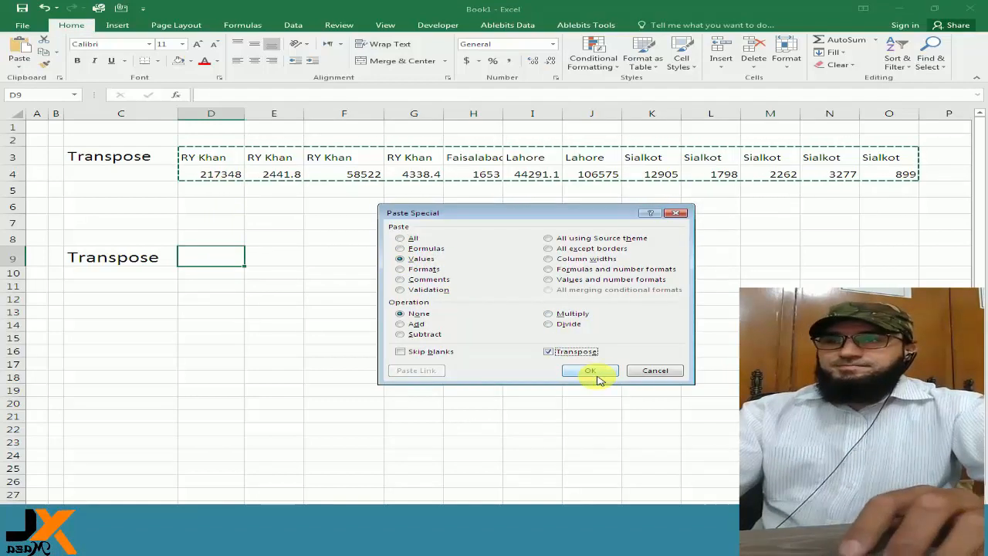
pyautogui.click(596, 376)
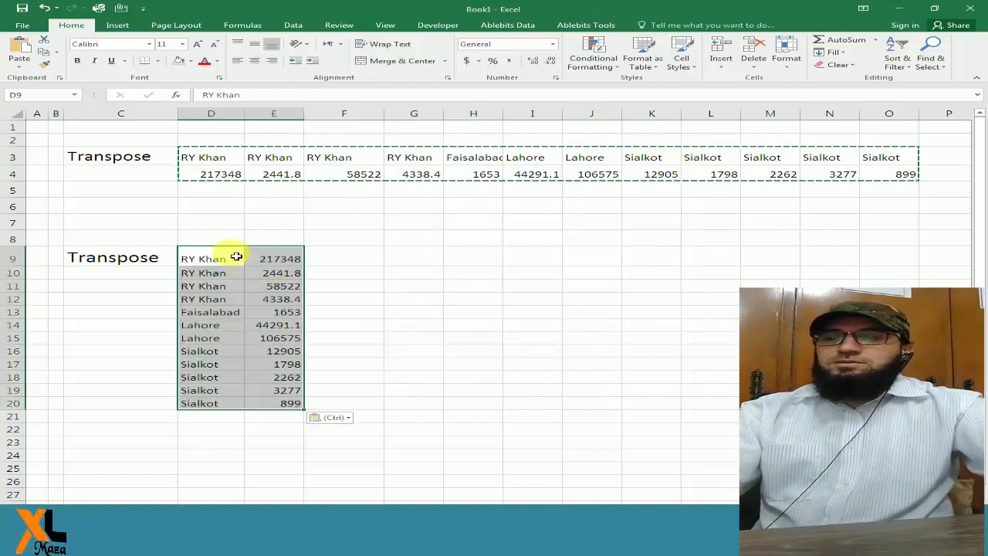
# Replace the branch name in F3 of the horizontal table with Gujranwala.
pyautogui.click(243, 300)
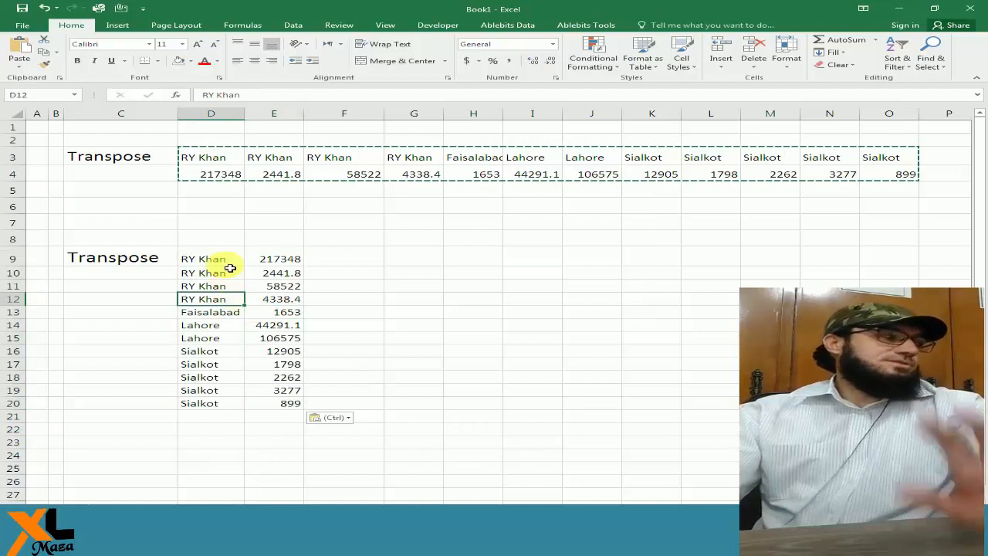
pyautogui.moveTo(227, 265); pyautogui.dragTo(227, 298)
pyautogui.click(329, 159)
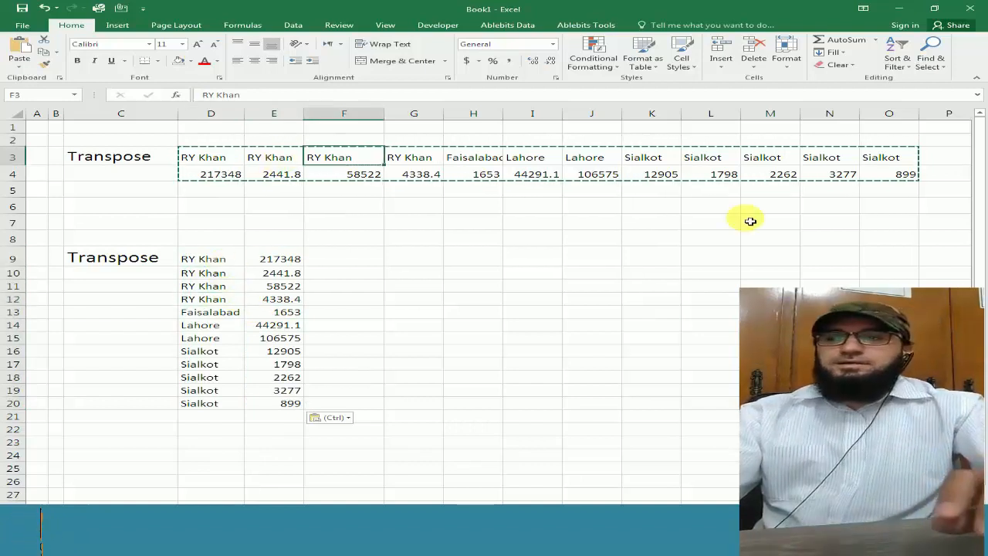
pyautogui.write('Gujranwala')
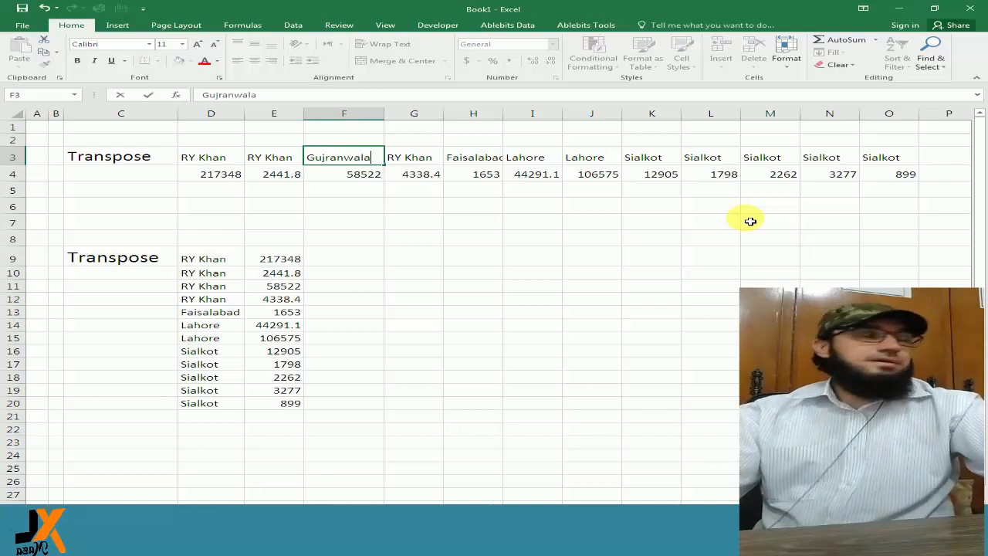
pyautogui.press('Return')
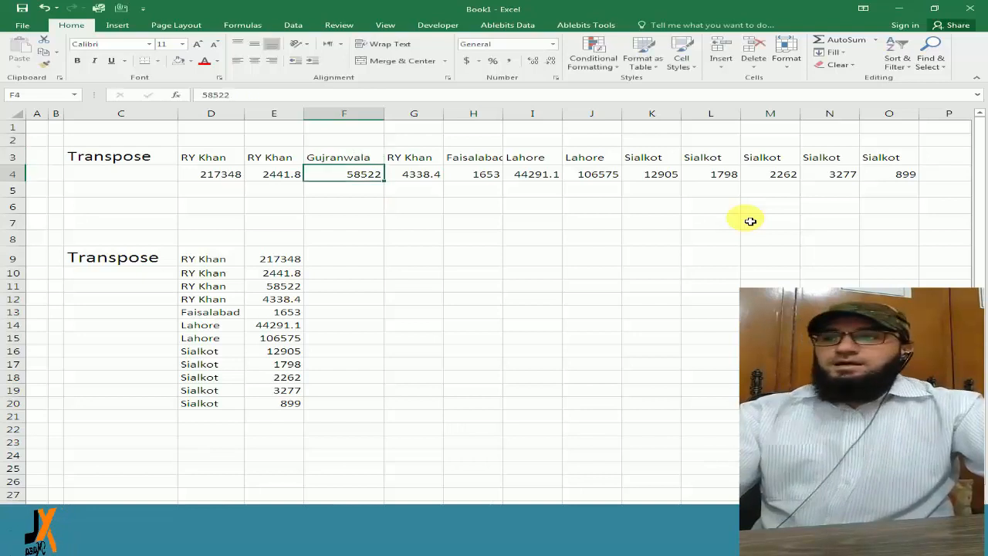
pyautogui.press('Left')
pyautogui.press('Down')
pyautogui.press('Down')
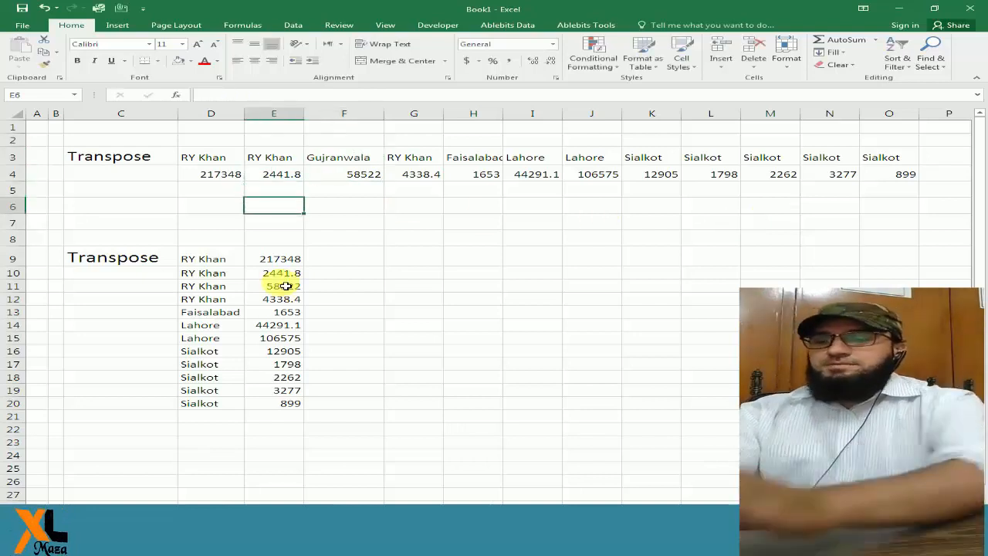
# Check the transposed vertical table in D9:E20 against the edited branch name in the horizontal table.
pyautogui.click(212, 364)
pyautogui.click(227, 316)
pyautogui.click(239, 338)
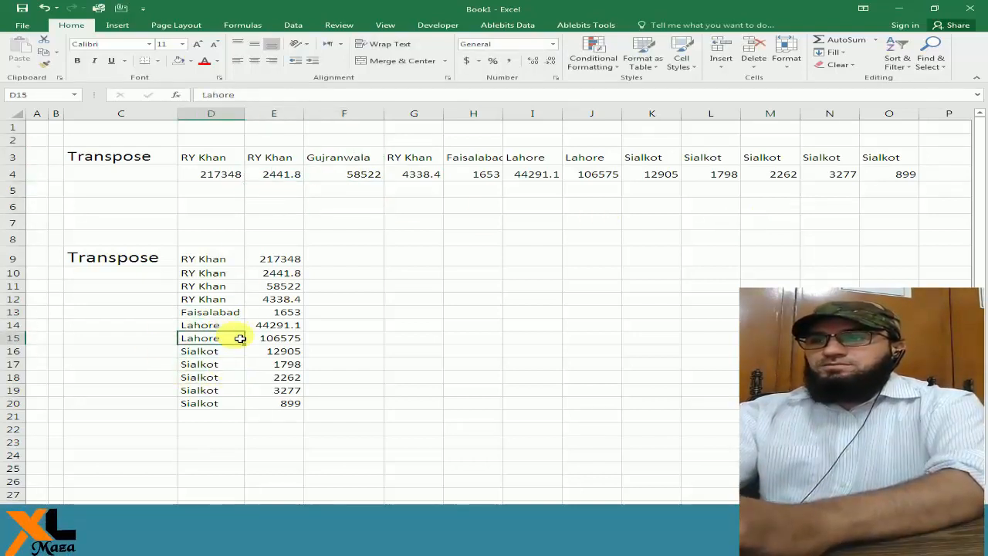
pyautogui.click(228, 312)
pyautogui.click(237, 262)
pyautogui.click(273, 318)
pyautogui.click(232, 259)
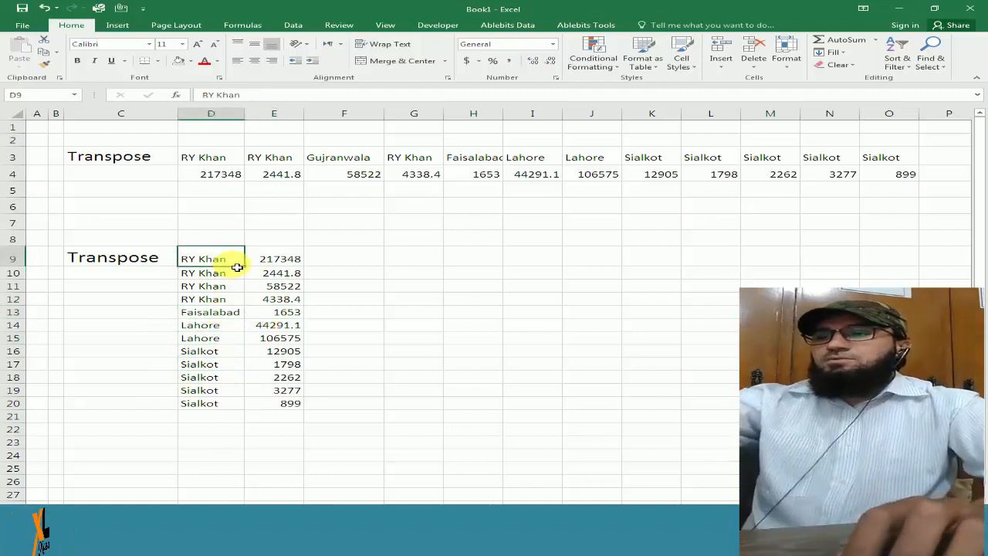
pyautogui.click(266, 259)
pyautogui.moveTo(221, 258); pyautogui.dragTo(298, 399)
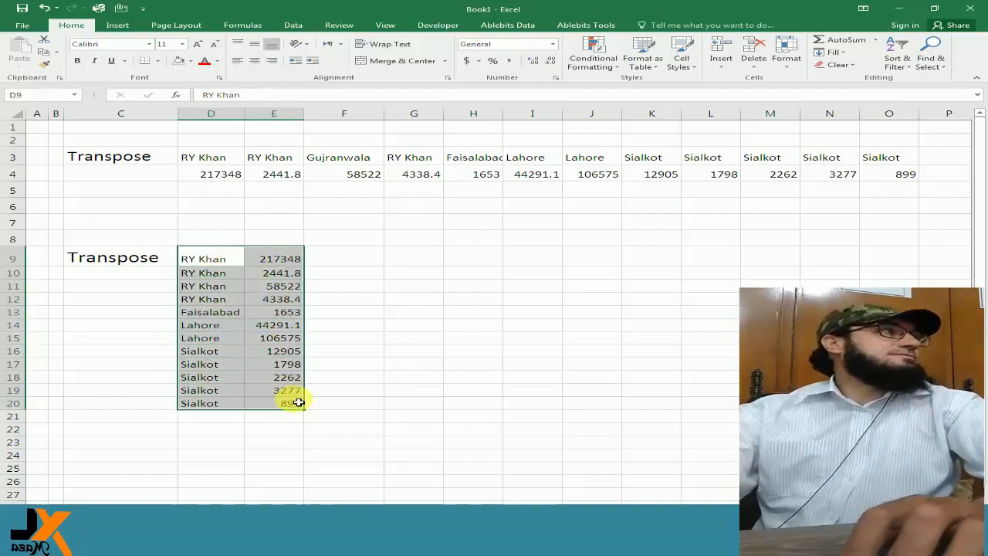
pyautogui.moveTo(243, 255); pyautogui.dragTo(288, 402)
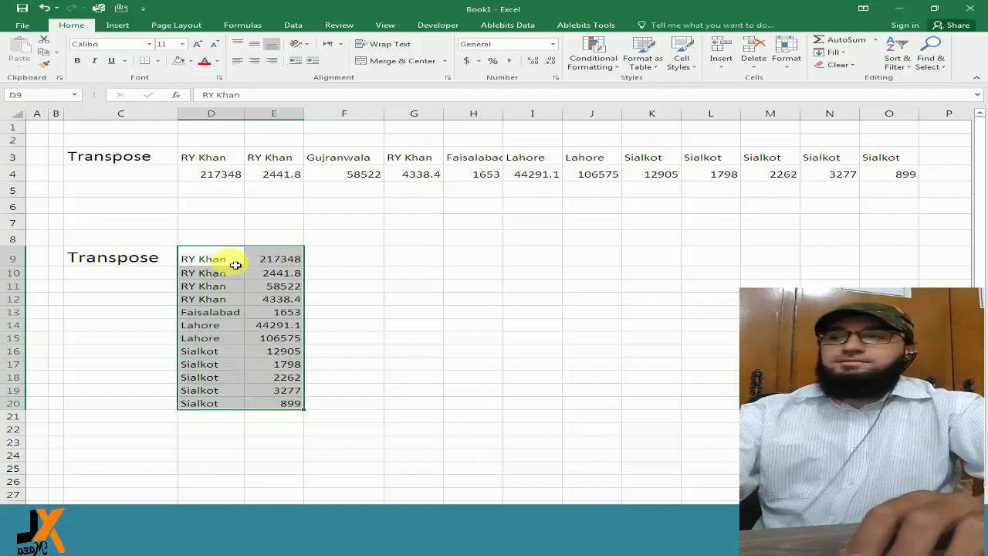
pyautogui.moveTo(236, 260); pyautogui.dragTo(293, 406)
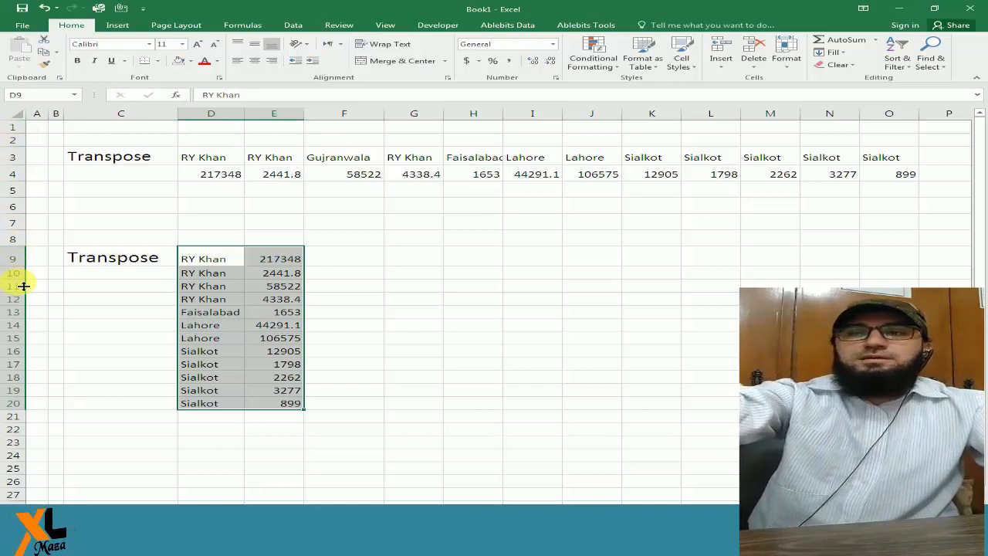
# Turn on the R1C1 reference style in the Formulas section of the Excel options.
pyautogui.moveTo(203, 259); pyautogui.dragTo(286, 404)
pyautogui.click(23, 25)
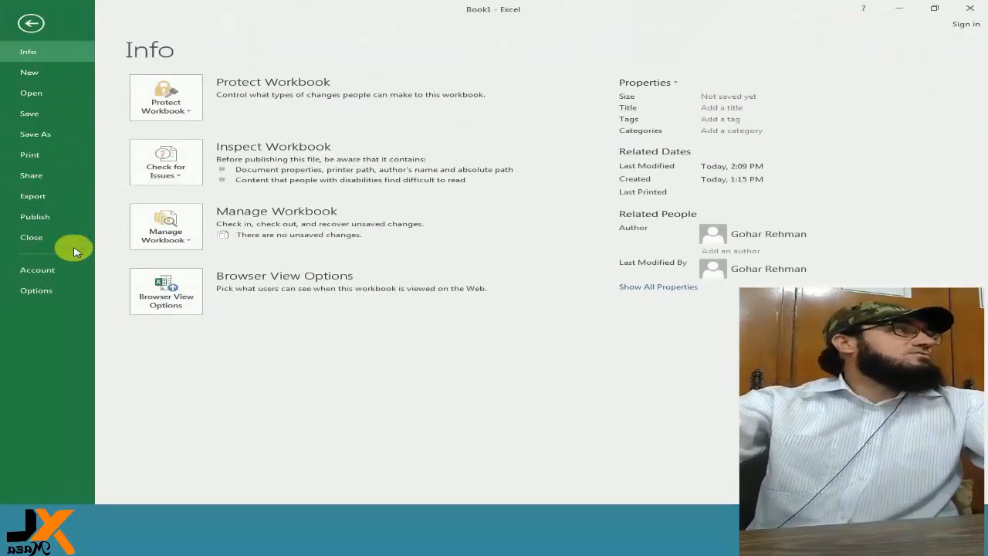
pyautogui.click(56, 294)
pyautogui.click(118, 102)
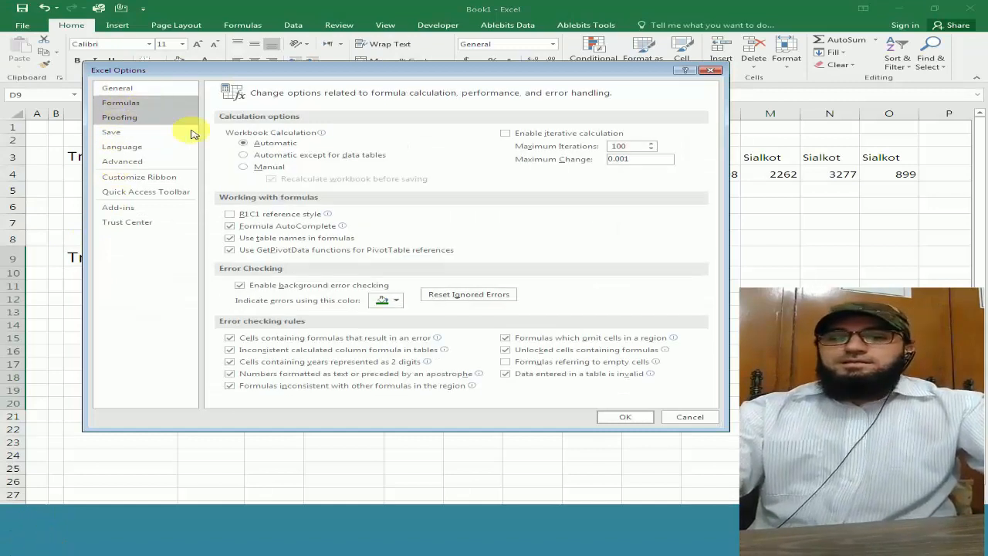
pyautogui.click(245, 214)
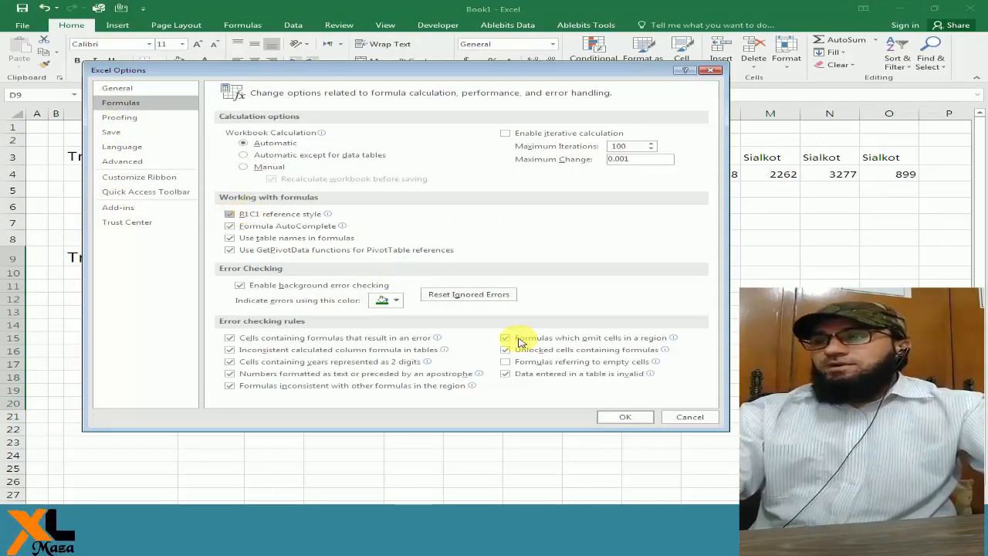
pyautogui.click(629, 417)
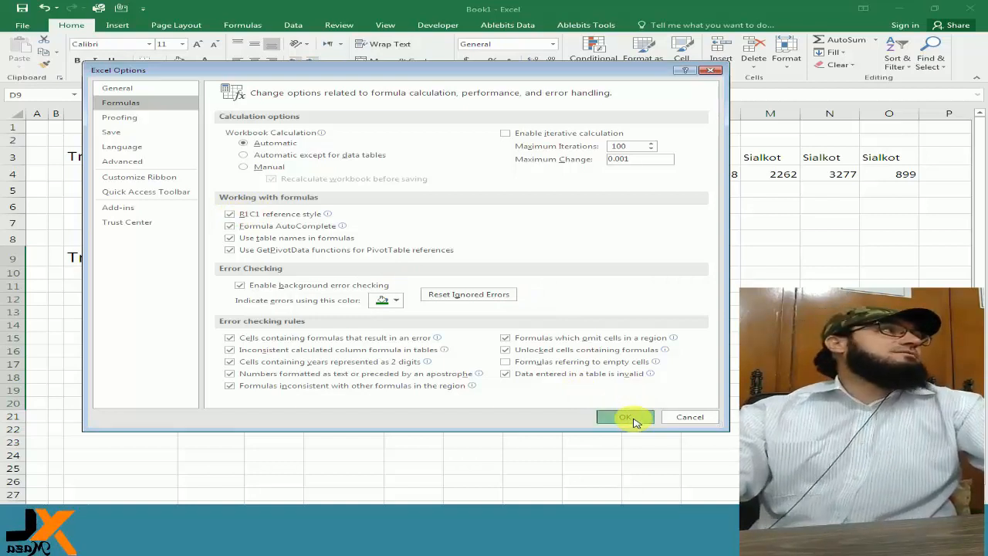
pyautogui.click(629, 417)
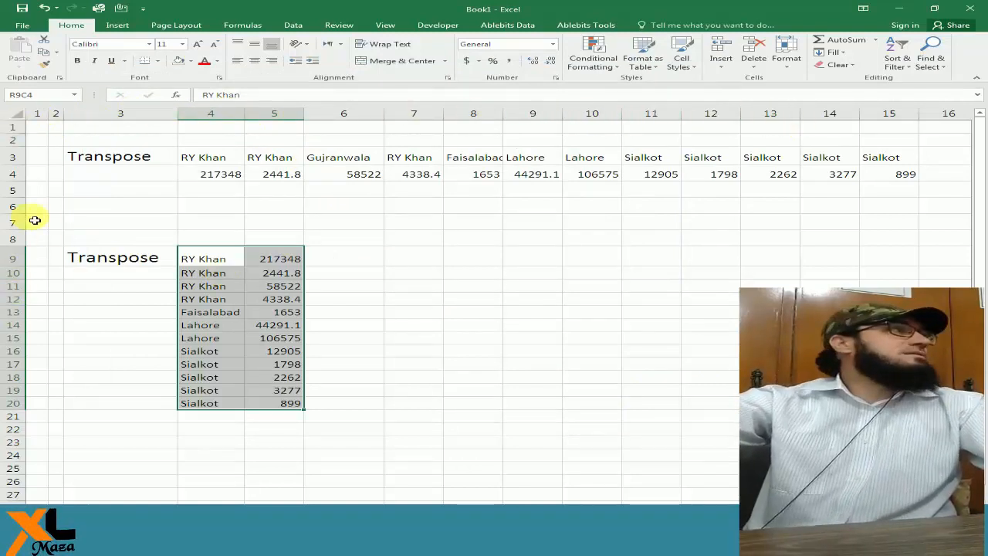
# Clear the vertical table in rows 9 to 20 of columns 4 and 5.
pyautogui.press('Delete')
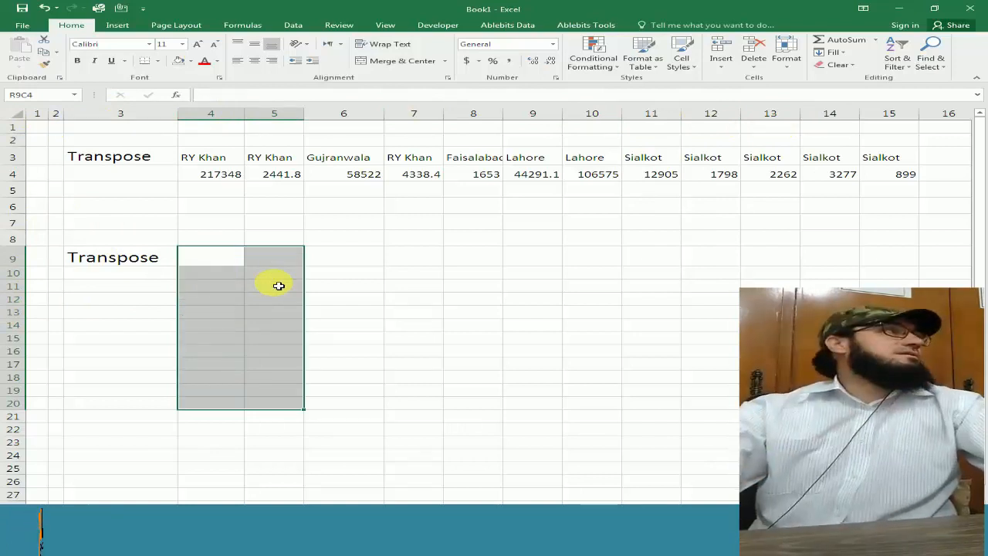
pyautogui.click(202, 257)
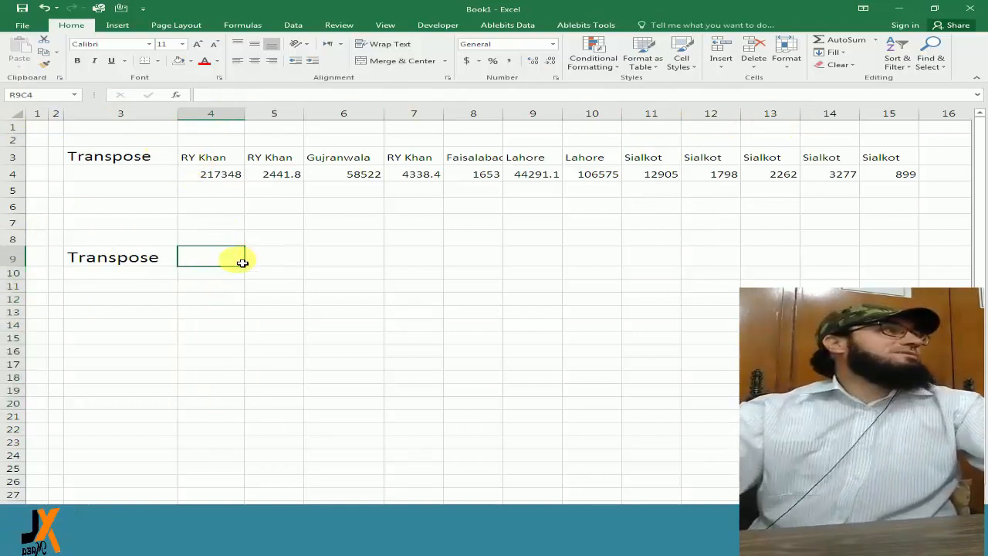
# Enter the relative reference =R[-6]C in row 9, column 4 and inspect the formula.
pyautogui.write('=')
pyautogui.press('Up')
pyautogui.press('Up')
pyautogui.press('Up')
pyautogui.press('Up')
pyautogui.press('Up')
pyautogui.press('Up')
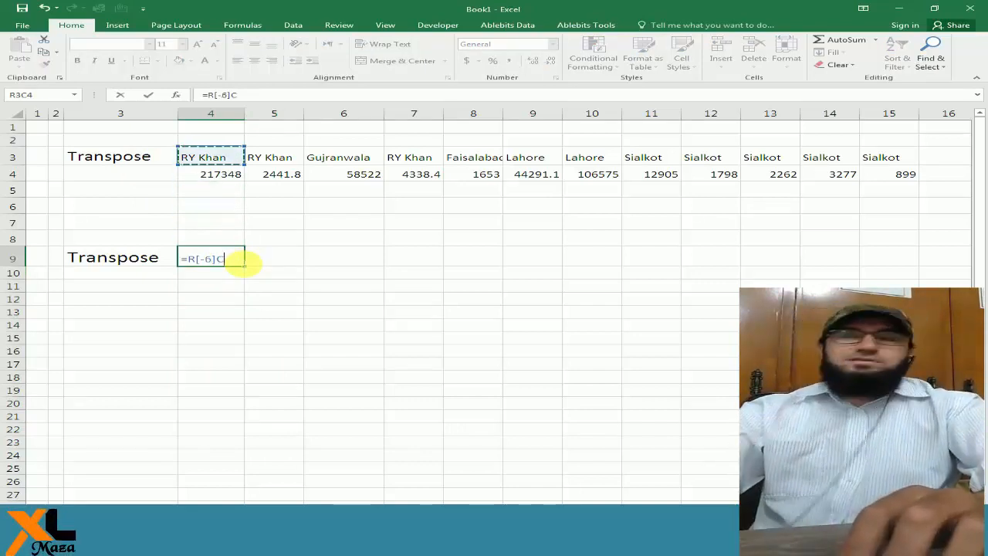
pyautogui.press('Return')
pyautogui.press('Up')
pyautogui.press('F2')
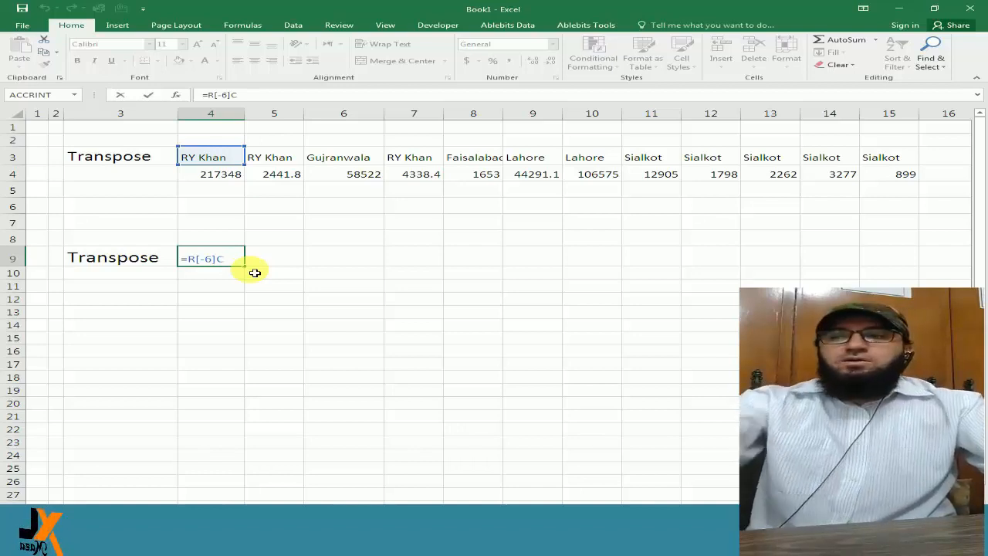
pyautogui.press('Return')
pyautogui.press('Up')
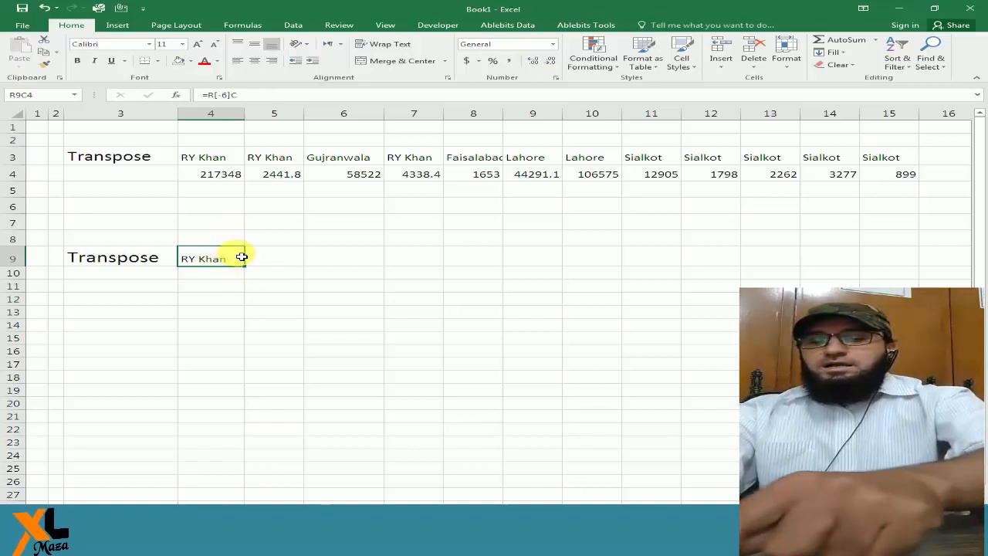
# Enter the absolute reference =R3C4 in row 9, column 4 to pull the first branch name.
pyautogui.write('=r')
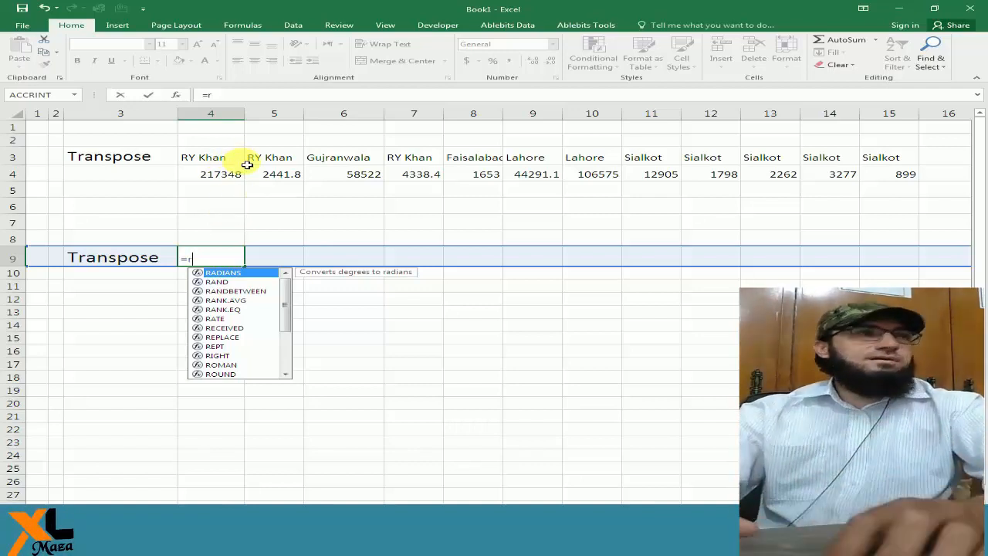
pyautogui.write('2')
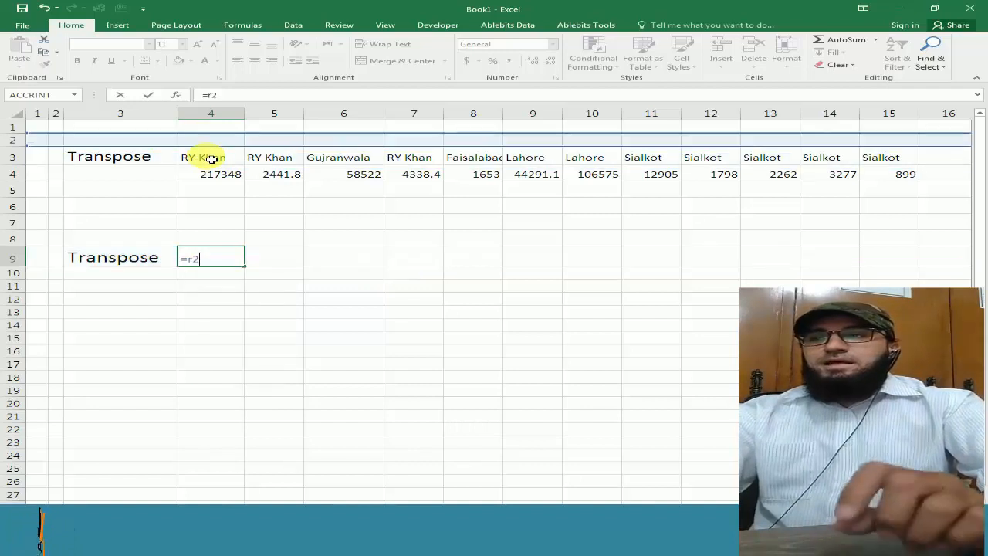
pyautogui.press('BackSpace')
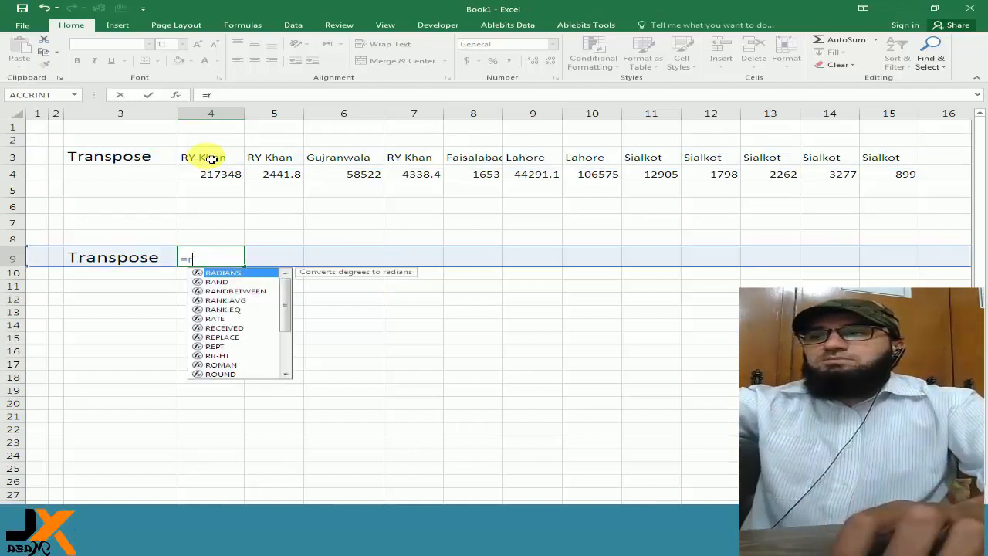
pyautogui.write('3')
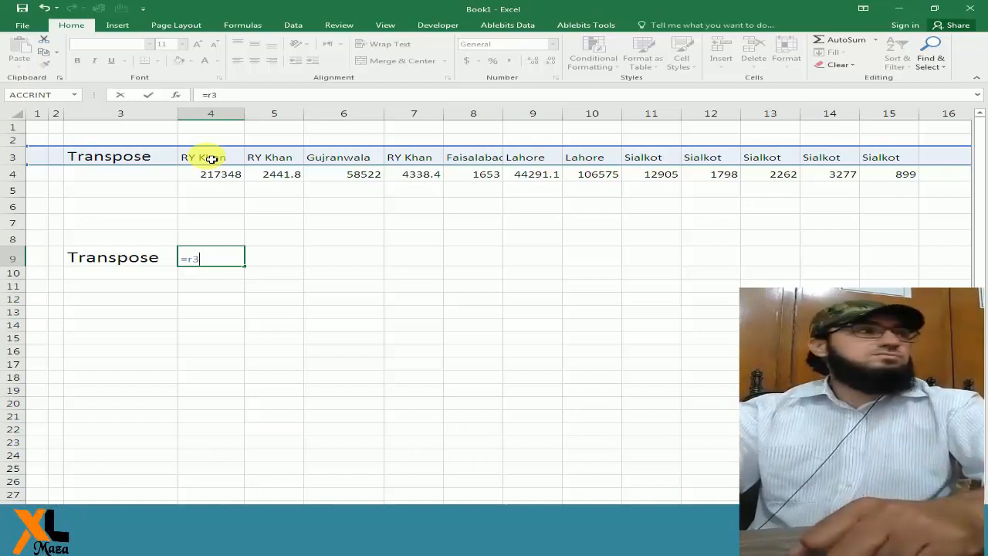
pyautogui.write('c4')
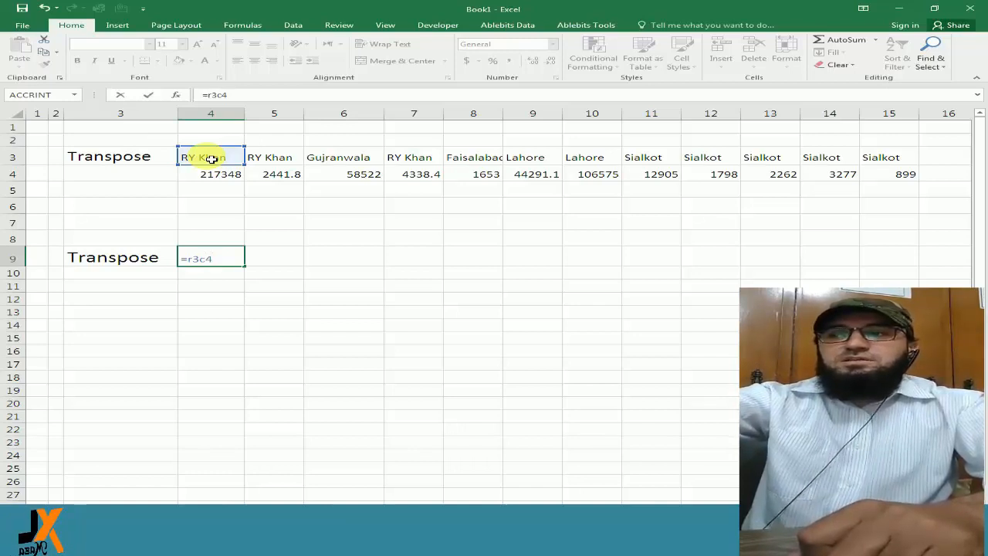
pyautogui.press('Return')
pyautogui.press('Up')
# Enter the absolute reference =R4C4 in row 9, column 5 to pull the first invoice amount.
pyautogui.press('Right')
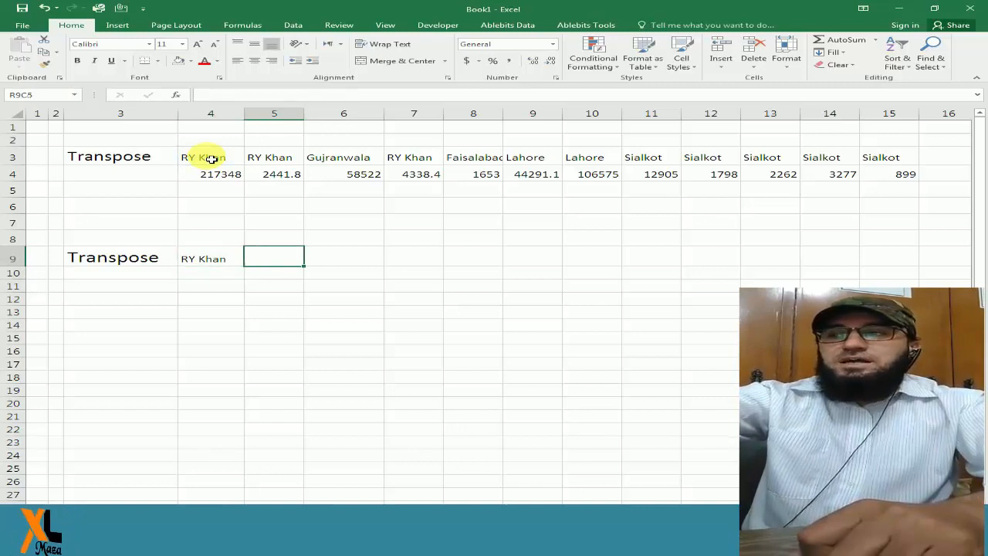
pyautogui.press('Left')
pyautogui.press('Right')
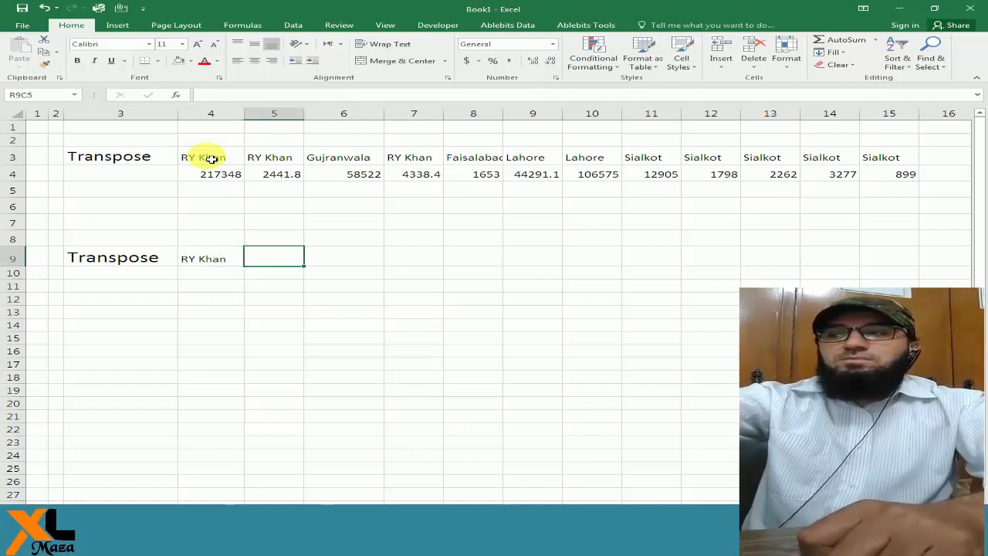
pyautogui.write('=r')
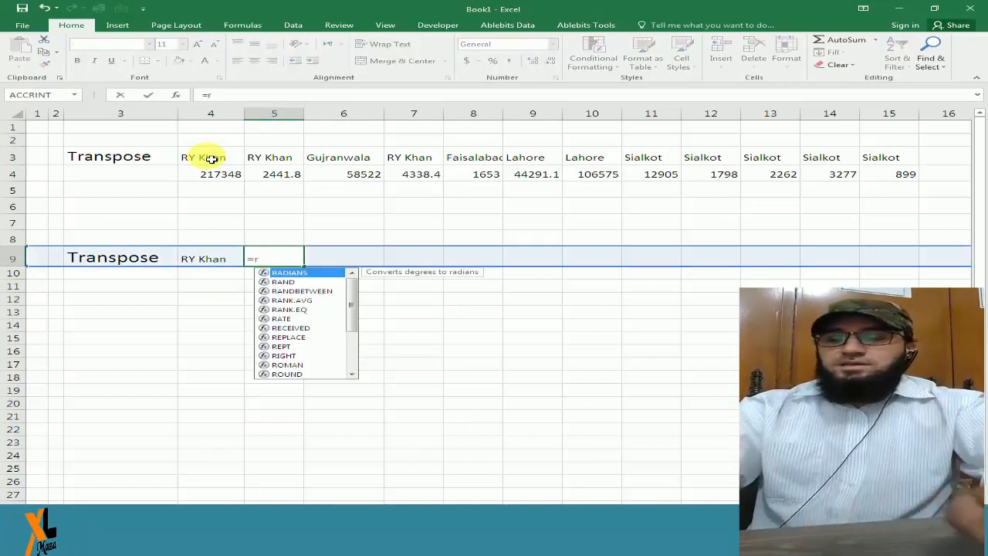
pyautogui.write('4')
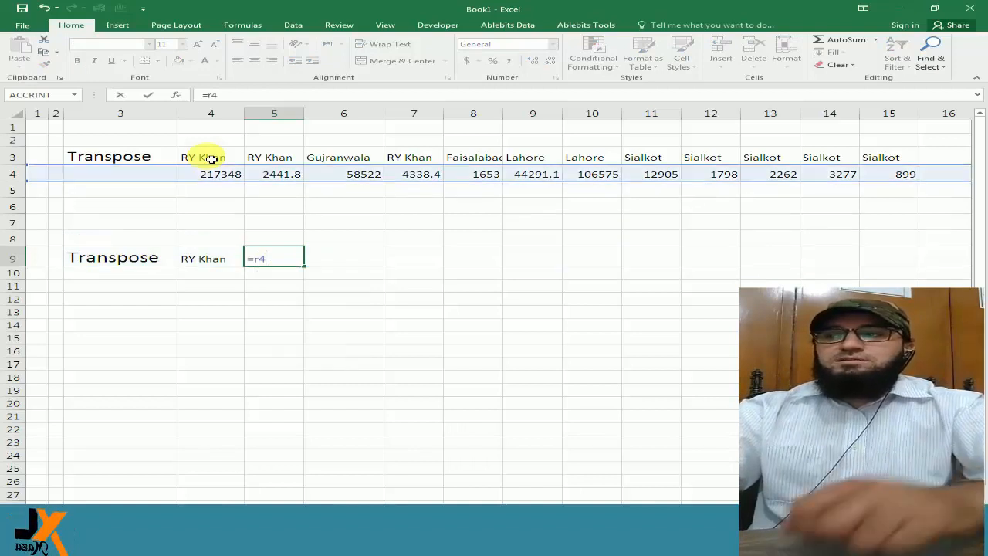
pyautogui.write('c')
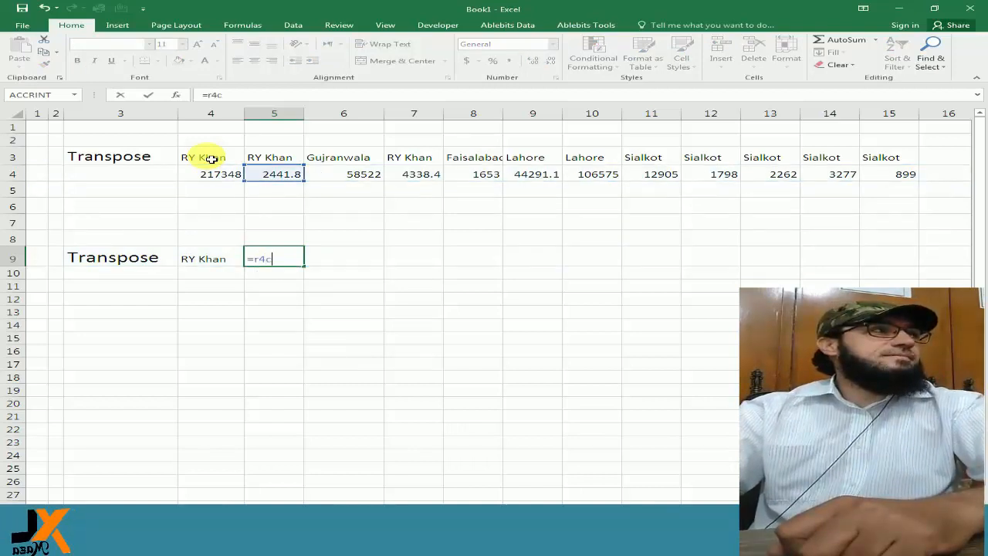
pyautogui.write('4')
pyautogui.press('Return')
# Compare the two reference formulas in row 9, columns 4 and 5, and the source cells they point to.
pyautogui.press('Up')
pyautogui.press('Left')
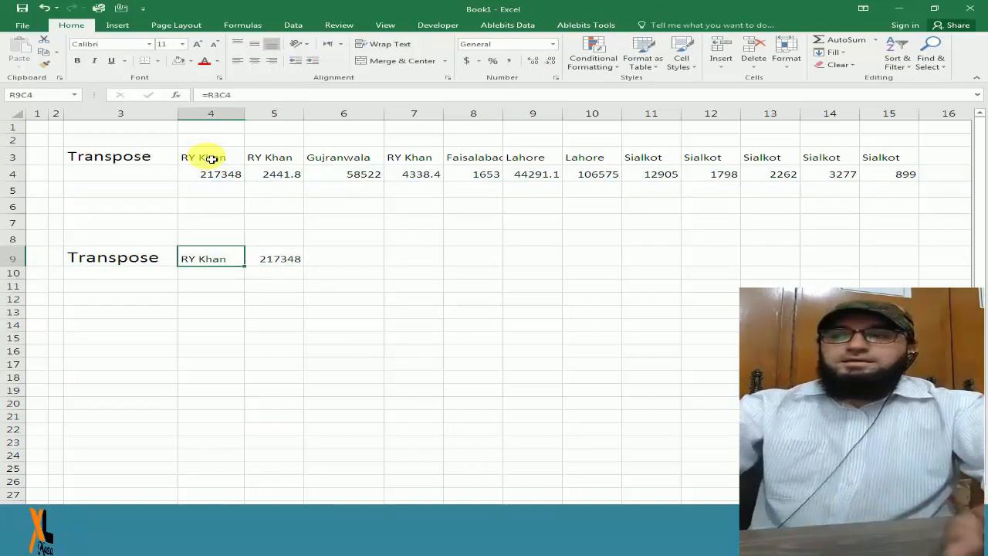
pyautogui.press('Right')
pyautogui.press('Left')
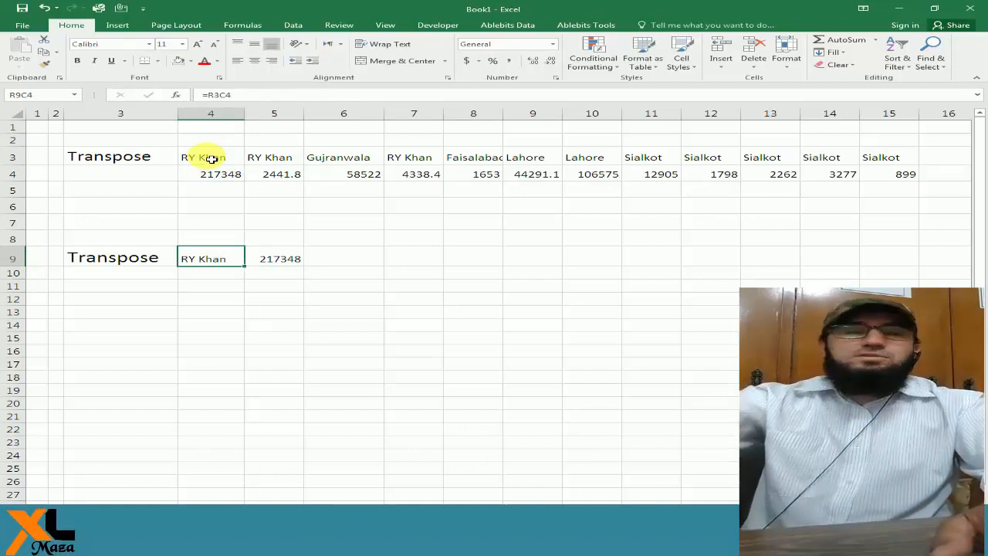
pyautogui.press('Right')
pyautogui.press('F2')
pyautogui.press('Return')
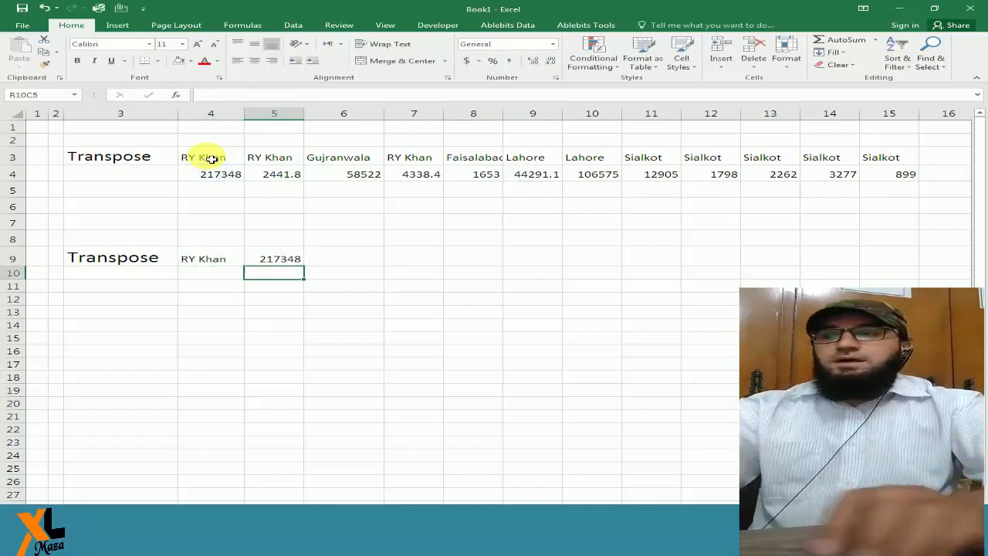
pyautogui.press('Up')
pyautogui.press('Left')
pyautogui.press('F2')
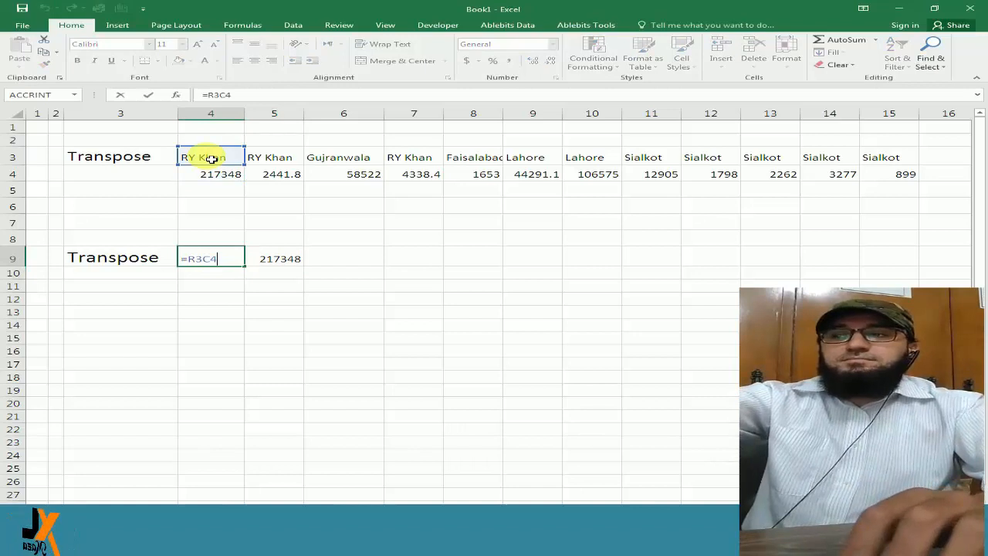
pyautogui.press('Escape')
pyautogui.press('Right')
pyautogui.press('F2')
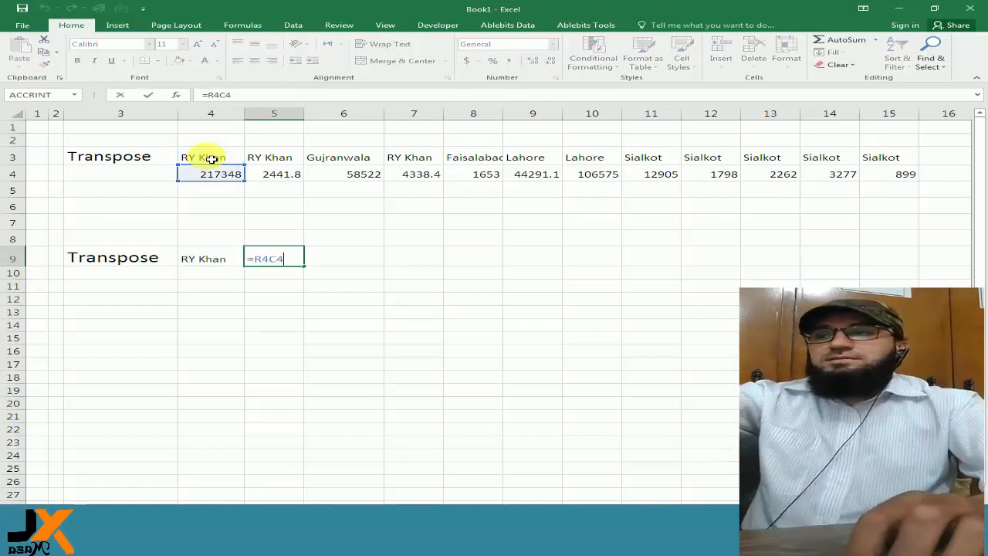
pyautogui.press('Escape')
pyautogui.press('Left')
pyautogui.press('Right')
pyautogui.press('Left')
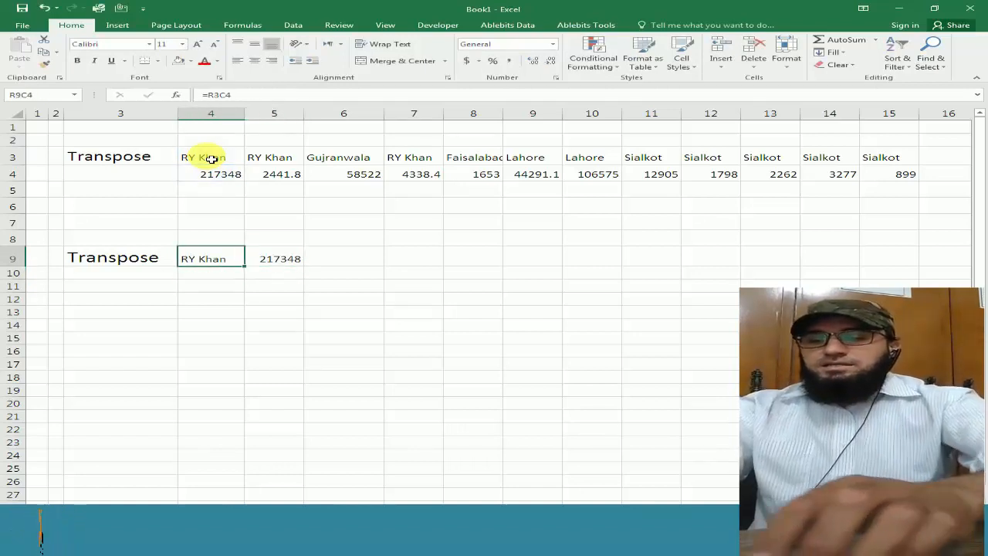
pyautogui.press('Right')
pyautogui.press('Left')
pyautogui.press('Right')
pyautogui.press('F2')
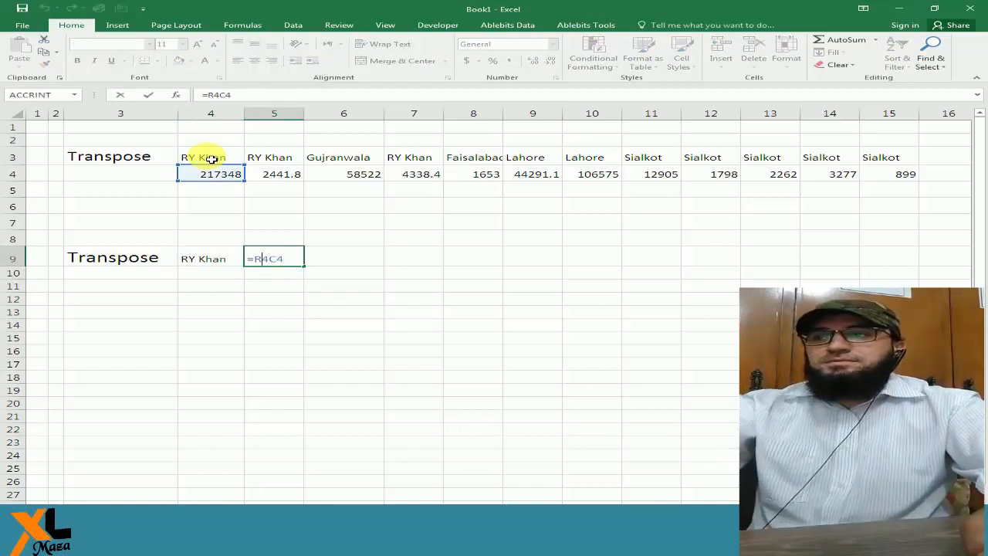
pyautogui.press('Escape')
pyautogui.press('Left')
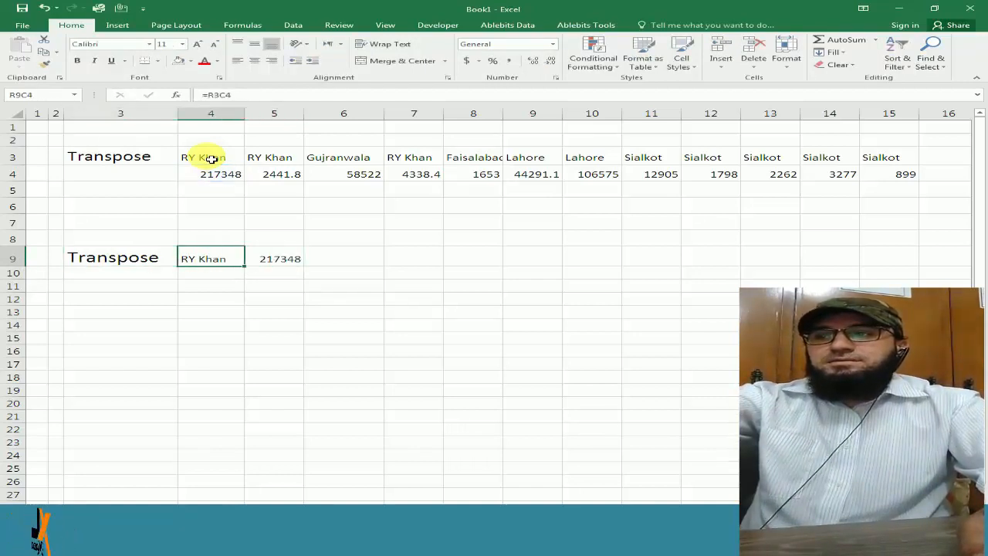
pyautogui.press('Up')
pyautogui.press('Down')
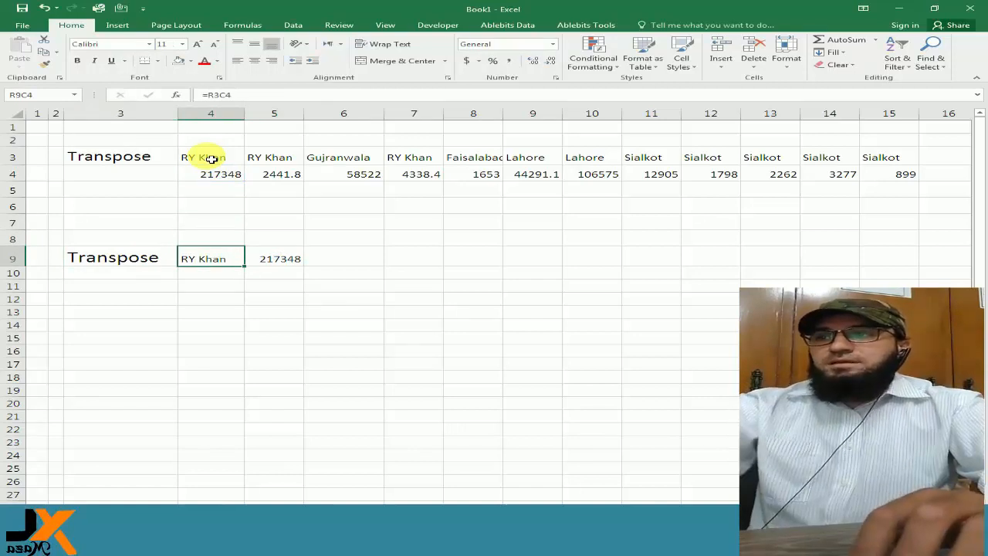
pyautogui.press('Right')
pyautogui.press('F2')
pyautogui.press('Escape')
# Try converting the row 9, column 4 formula to the text tR3C4 by replacing its equals sign with t.
pyautogui.press('Left')
pyautogui.press('Left')
pyautogui.press('Right')
pyautogui.press('F2')
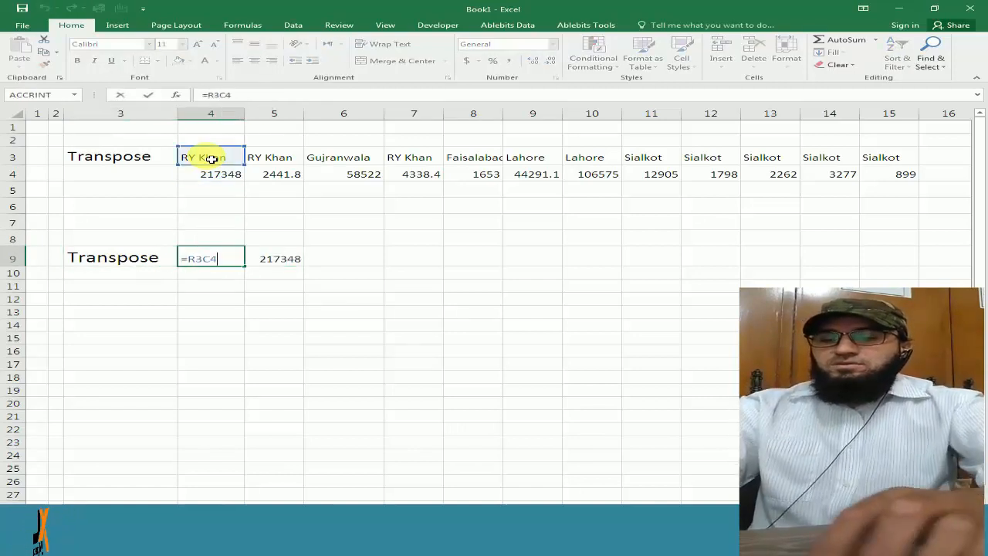
pyautogui.press('Escape')
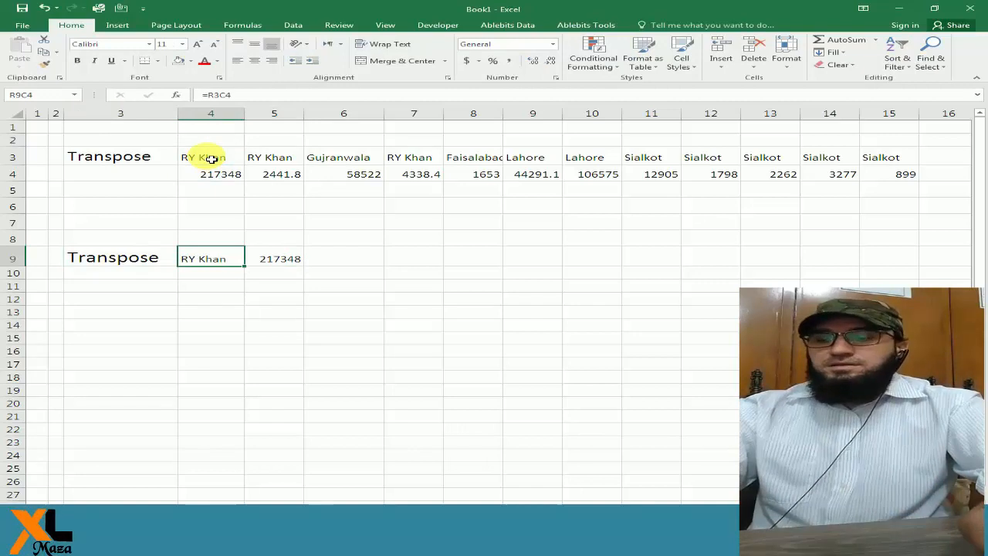
pyautogui.press('F2')
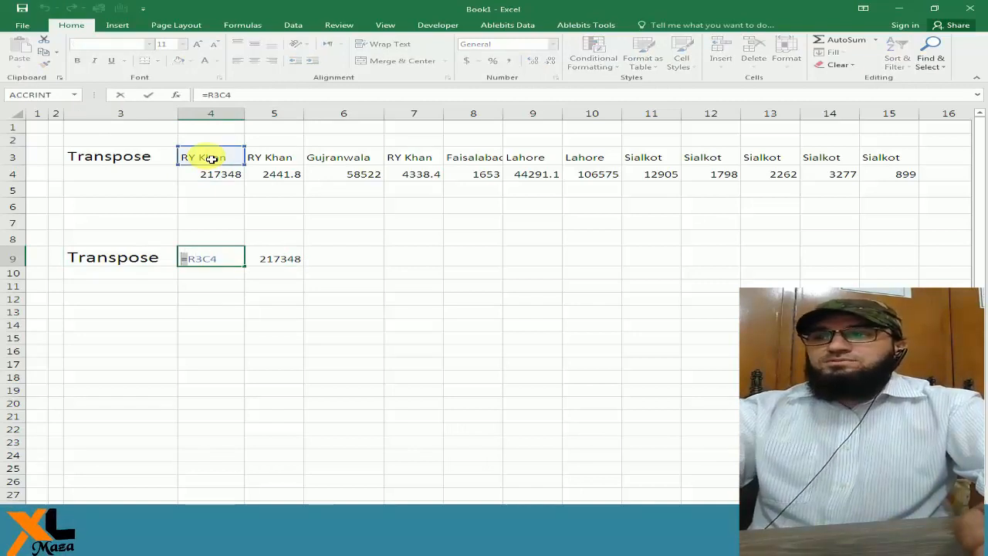
pyautogui.write('t')
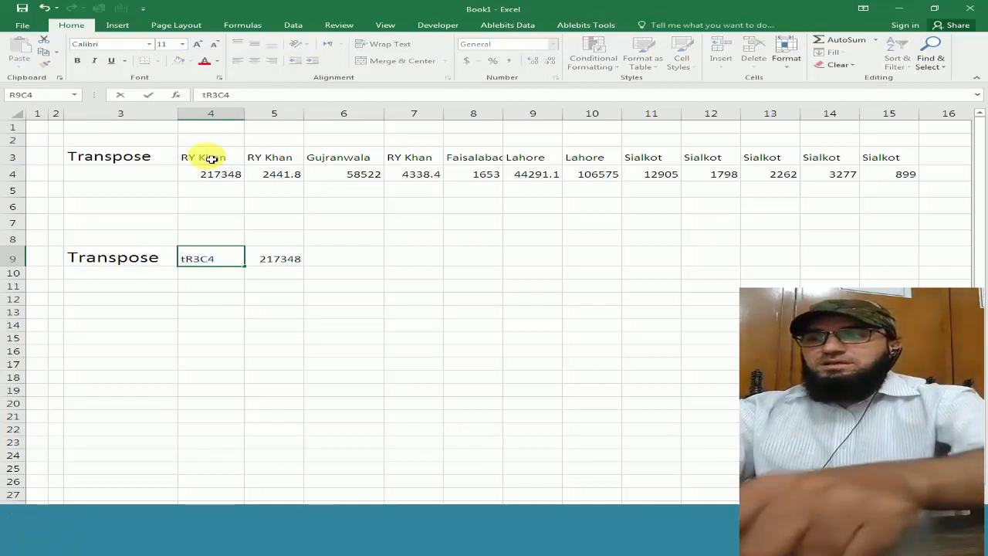
pyautogui.press('Return')
# Try converting the row 9, column 5 formula to the text tR4C4 by replacing its equals sign with t.
pyautogui.press('Up')
pyautogui.press('Right')
pyautogui.press('F2')
pyautogui.press('Left')
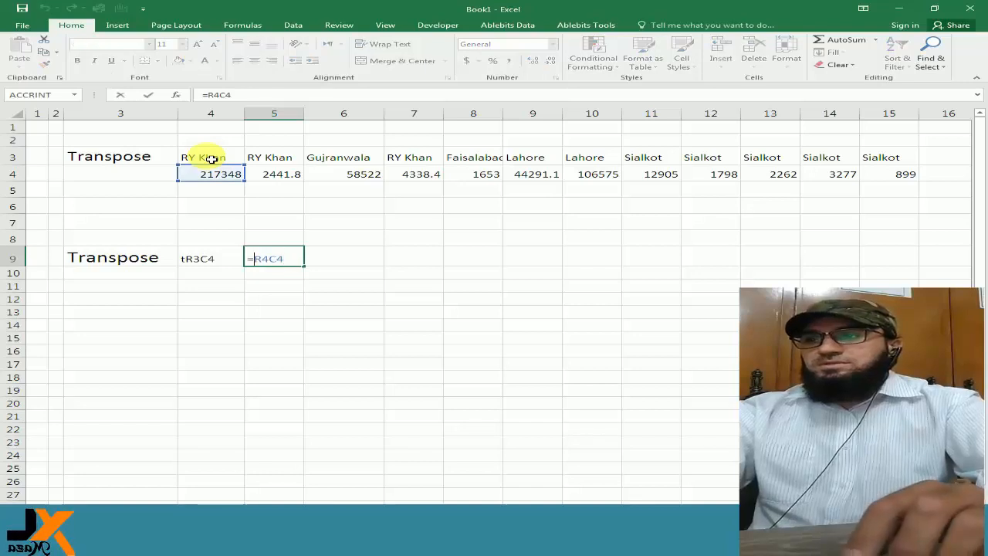
pyautogui.write('t')
pyautogui.press('Return')
pyautogui.press('Up')
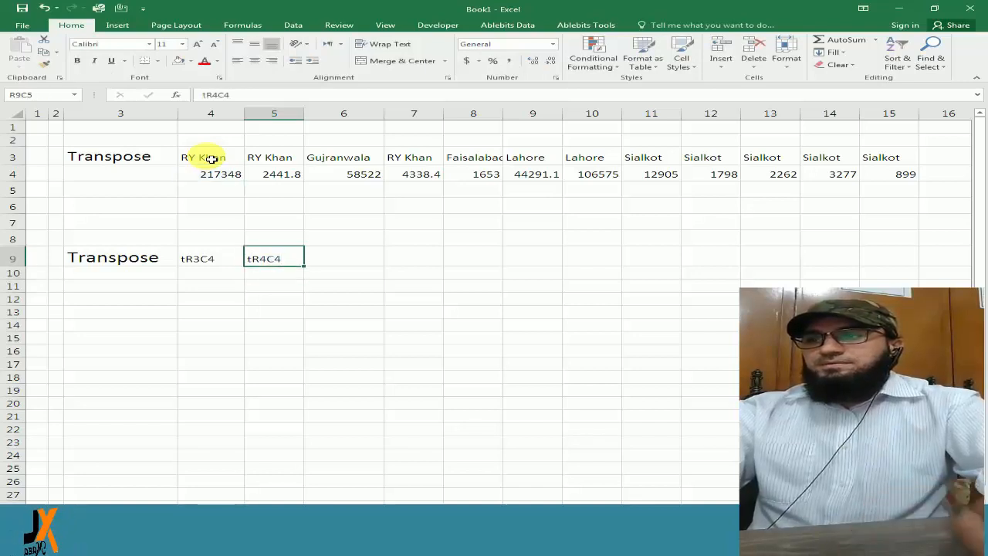
# Undo both text conversions in row 9, columns 4 and 5.
pyautogui.press('Left')
pyautogui.press('Left')
pyautogui.press('Right')
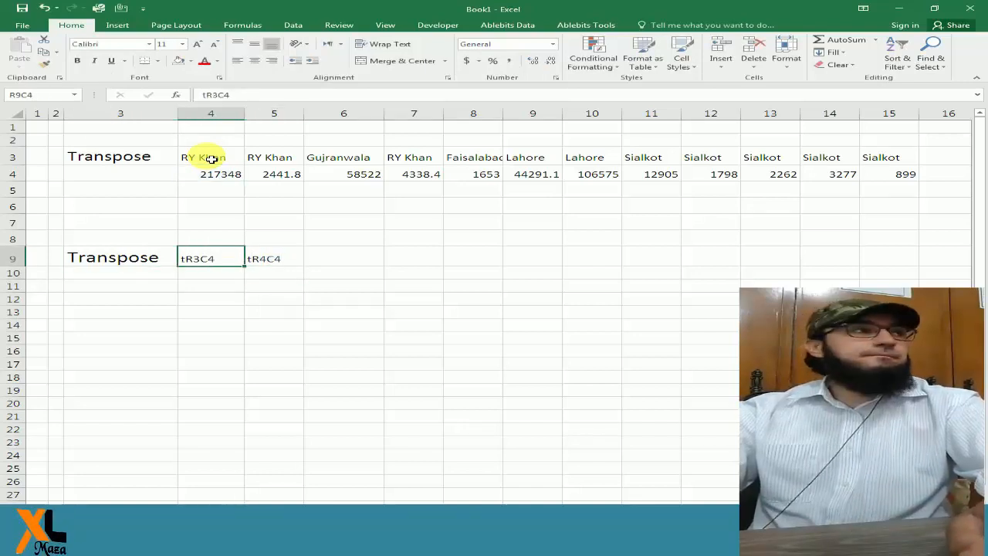
pyautogui.hotkey('ctrl', 'z')
pyautogui.hotkey('ctrl', 'z')
# Replace the equals signs in row 9, columns 4 and 5 with a letter T, giving the text TR3C4 and tR4C4.
pyautogui.press('F2')
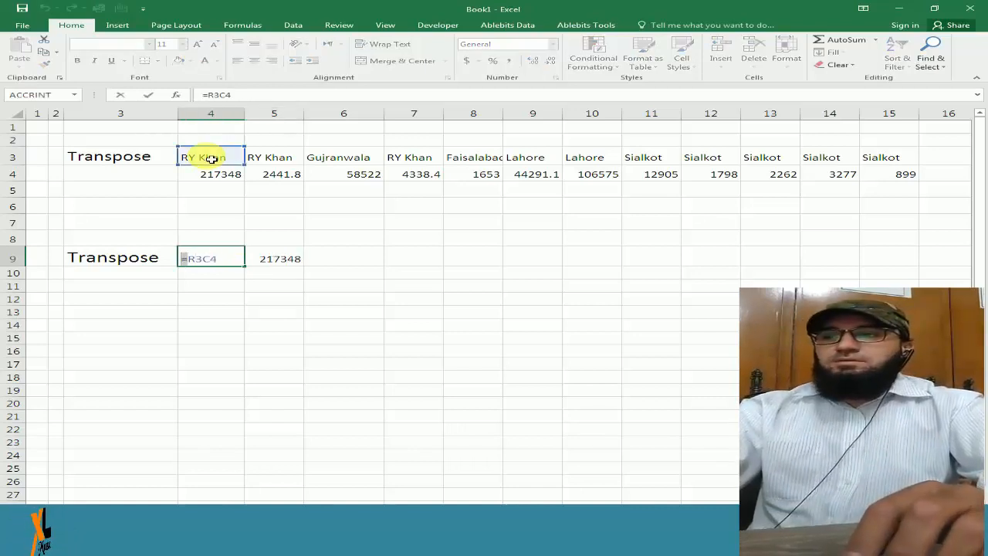
pyautogui.write('T')
pyautogui.press('Return')
pyautogui.press('Up')
pyautogui.press('Right')
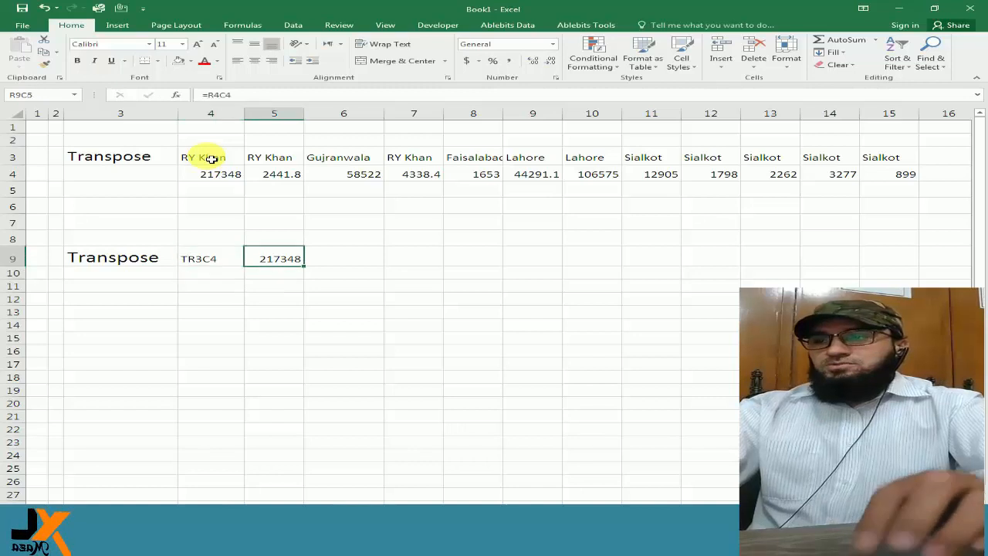
pyautogui.press('F2')
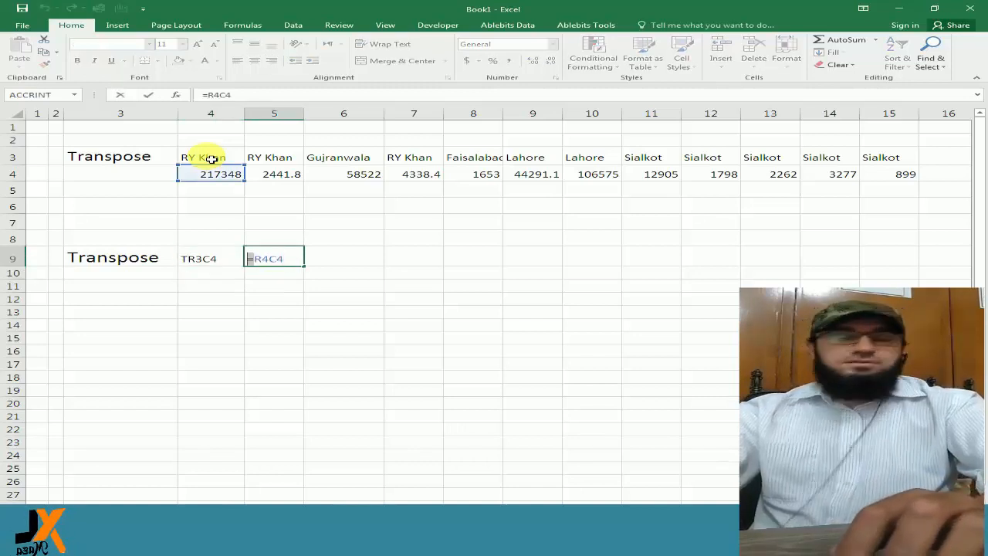
pyautogui.write('t')
pyautogui.press('Return')
# Fill the two text references in row 9, columns 4 and 5 down as a series through row 30.
pyautogui.press('Up')
pyautogui.press('Left')
pyautogui.hotkey('shift', 'Right')
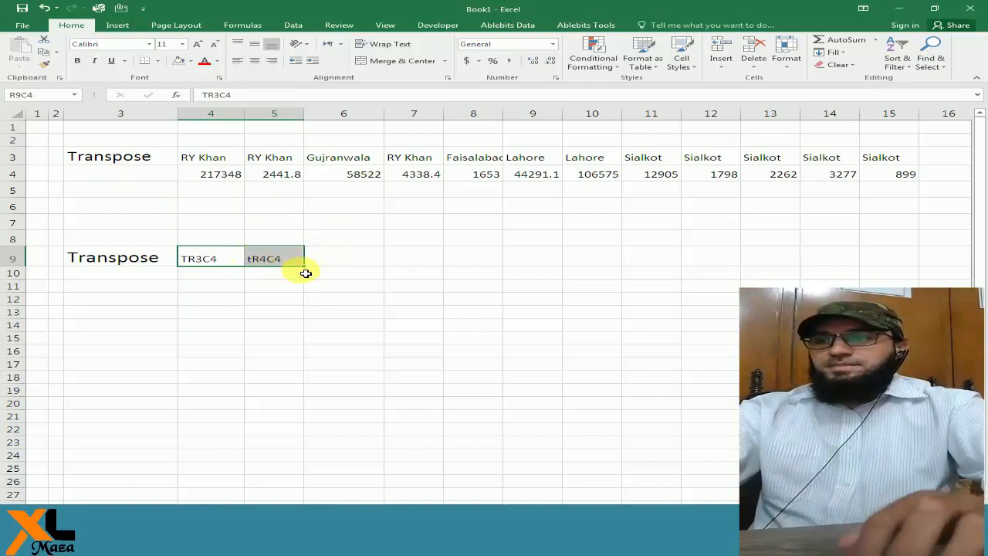
pyautogui.moveTo(305, 274); pyautogui.dragTo(318, 500)
pyautogui.scroll(-3, 314, 346)
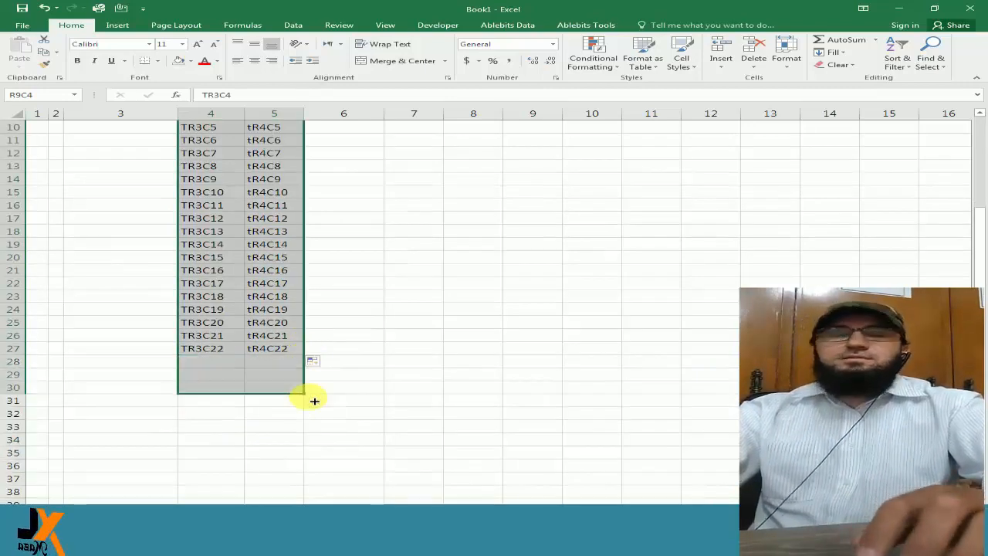
pyautogui.scroll(3, 317, 348)
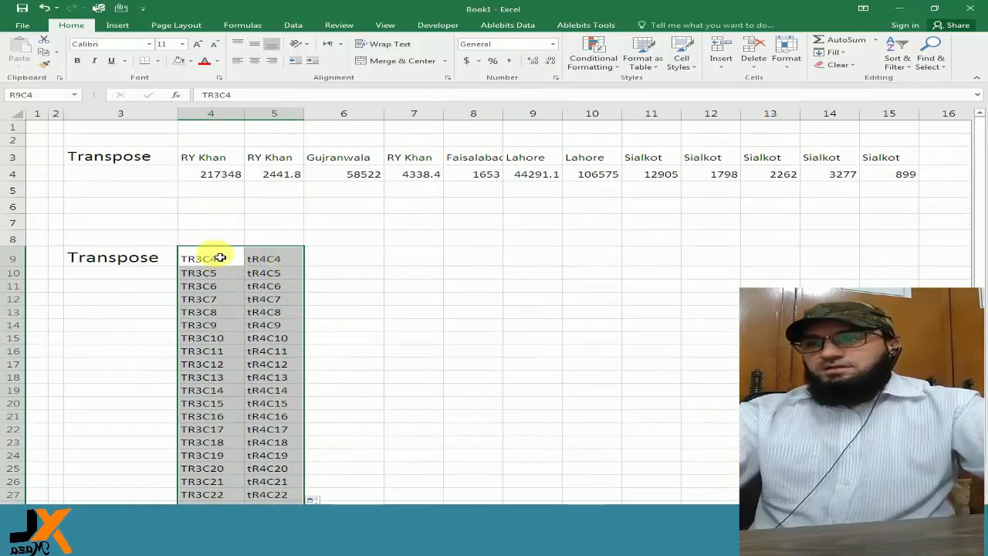
# Replace every T with = in the filled text references to turn them into live formulas, and close Find and Replace.
pyautogui.hotkey('ctrl', 'h')
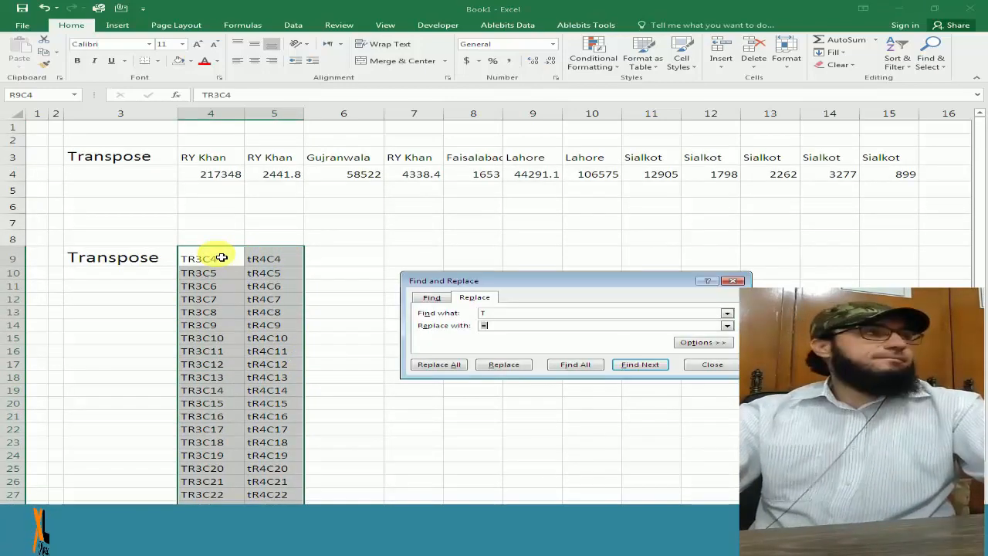
pyautogui.moveTo(568, 282); pyautogui.dragTo(518, 214)
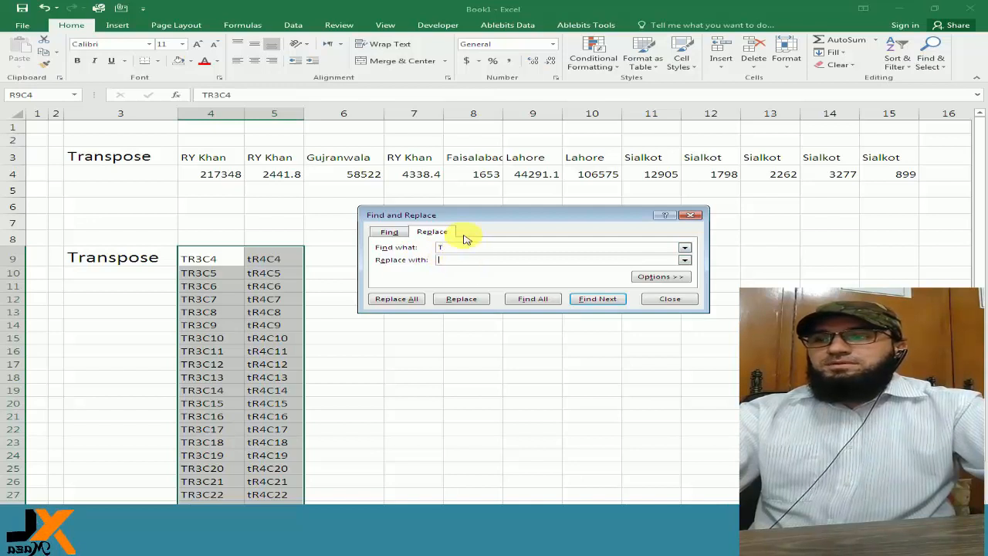
pyautogui.moveTo(477, 218); pyautogui.dragTo(499, 219)
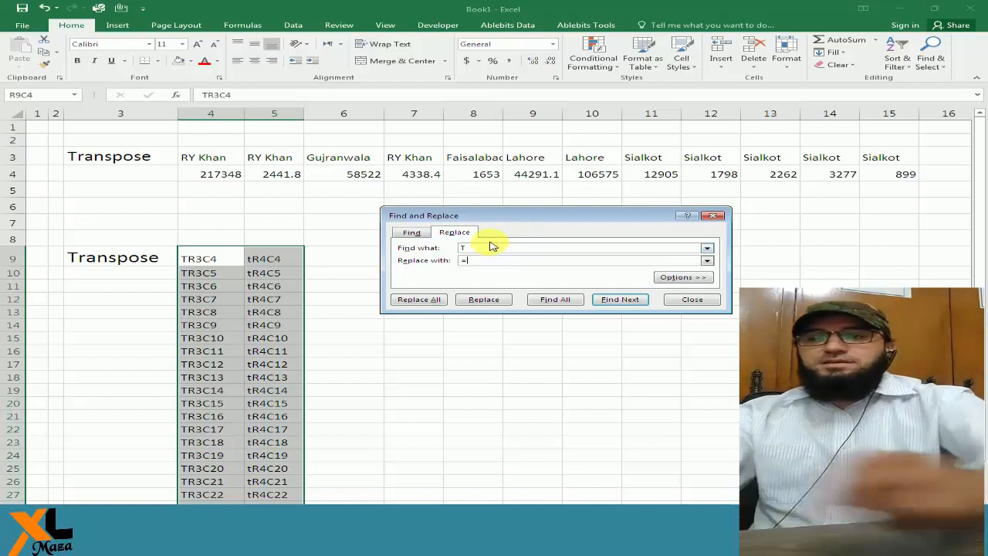
pyautogui.click(421, 299)
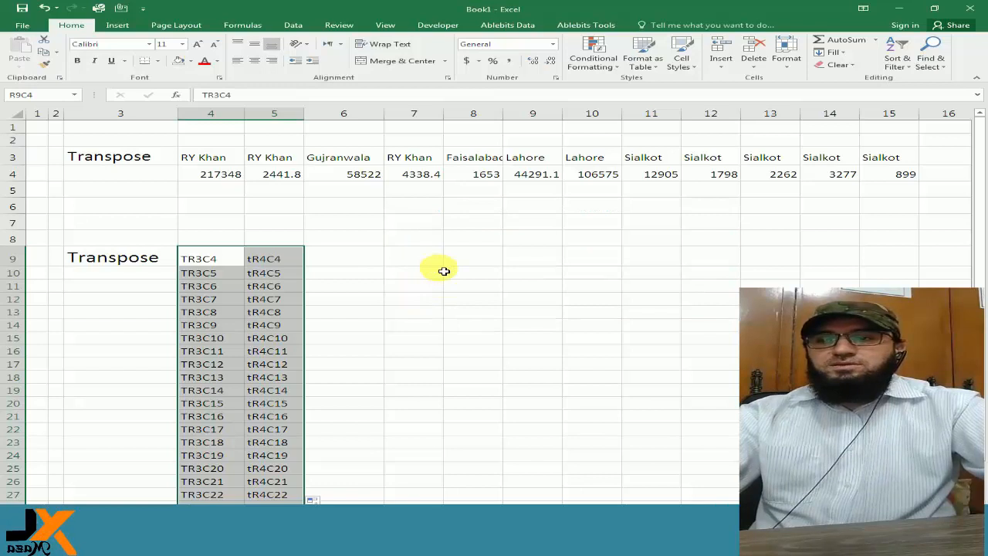
pyautogui.hotkey('ctrl', 'h')
pyautogui.click(409, 312)
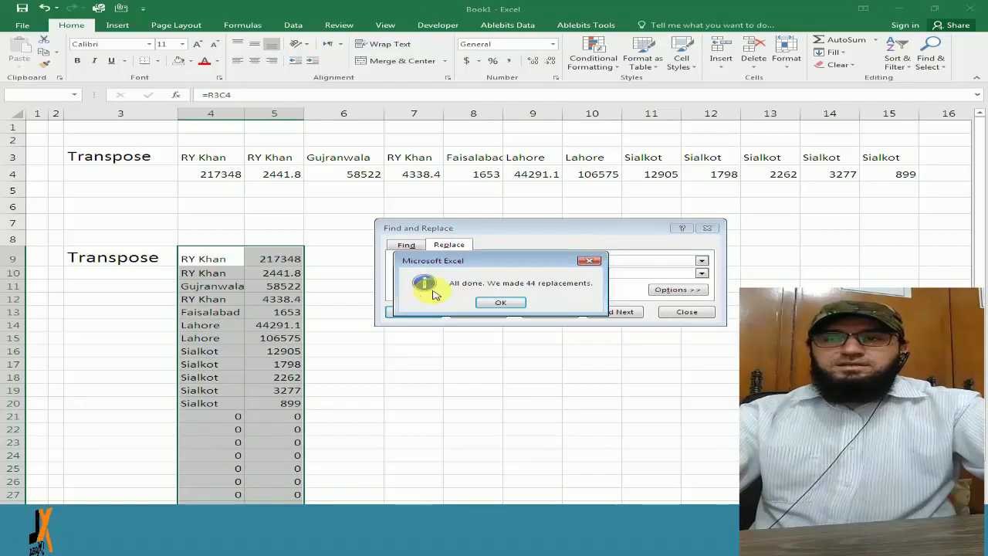
pyautogui.click(492, 303)
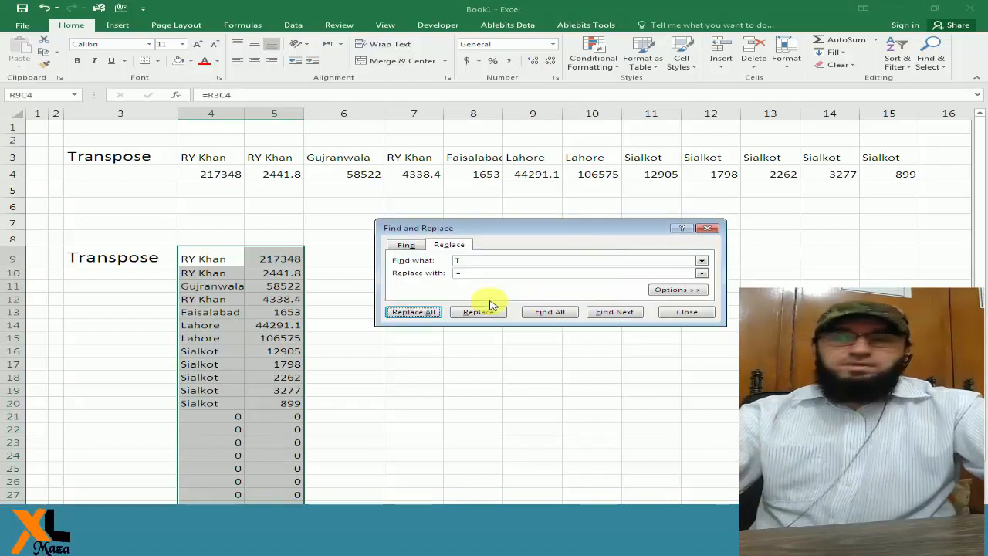
pyautogui.click(672, 313)
# Examine the formulas in column 4 from row 9 downward and the source cells they reference in row 3.
pyautogui.click(214, 263)
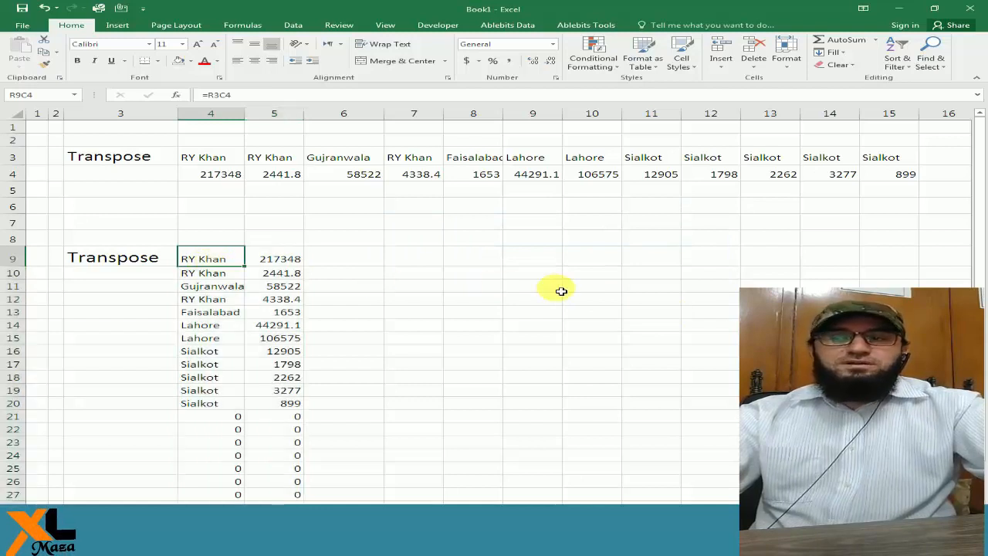
pyautogui.press('F2')
pyautogui.press('Return')
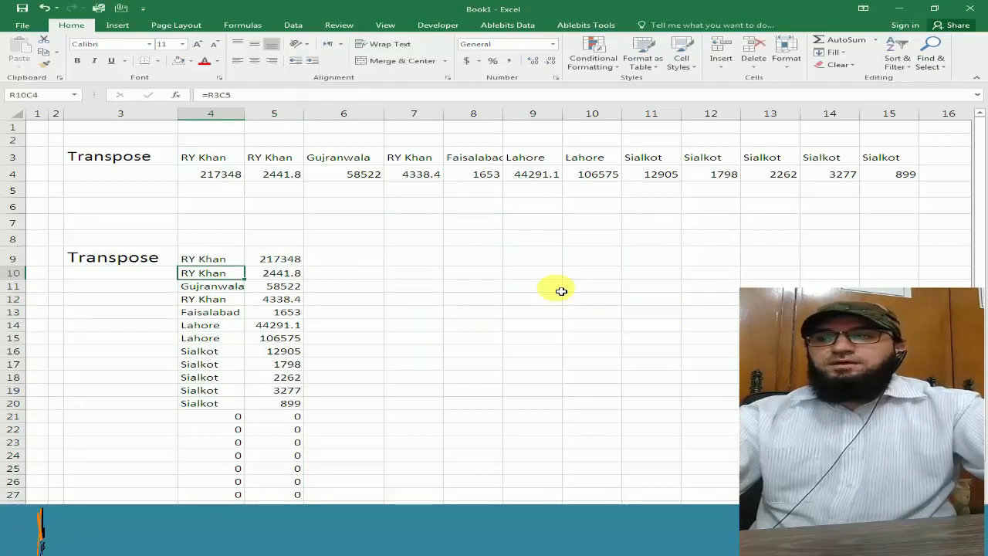
pyautogui.press('F2')
pyautogui.press('Return')
pyautogui.press('F2')
pyautogui.press('Return')
pyautogui.press('F2')
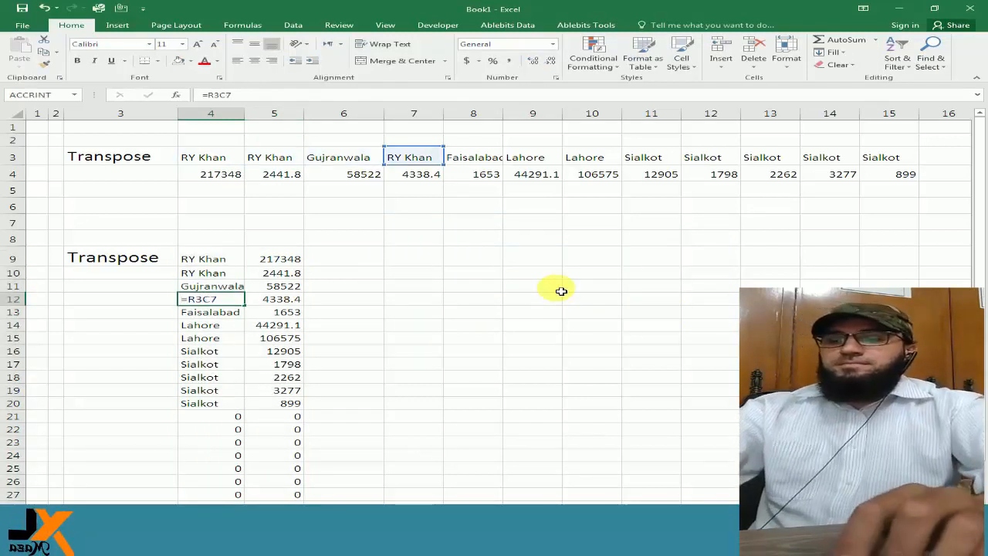
pyautogui.press('Return')
pyautogui.press('F2')
pyautogui.press('Return')
pyautogui.press('F2')
pyautogui.press('Return')
pyautogui.press('F2')
pyautogui.press('Return')
pyautogui.press('Up')
pyautogui.press('Up')
pyautogui.press('Up')
pyautogui.press('Up')
pyautogui.press('Up')
pyautogui.press('Up')
pyautogui.press('Up')
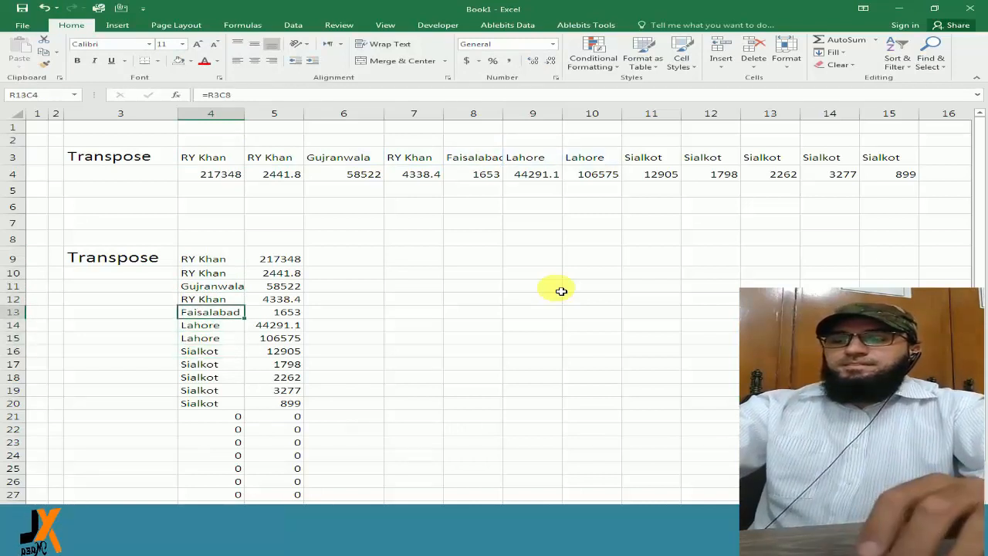
# Review the transposed branch names and invoice amounts in columns 4 and 5, starting at row 9.
pyautogui.press('Right')
pyautogui.press('Left')
pyautogui.press('Right')
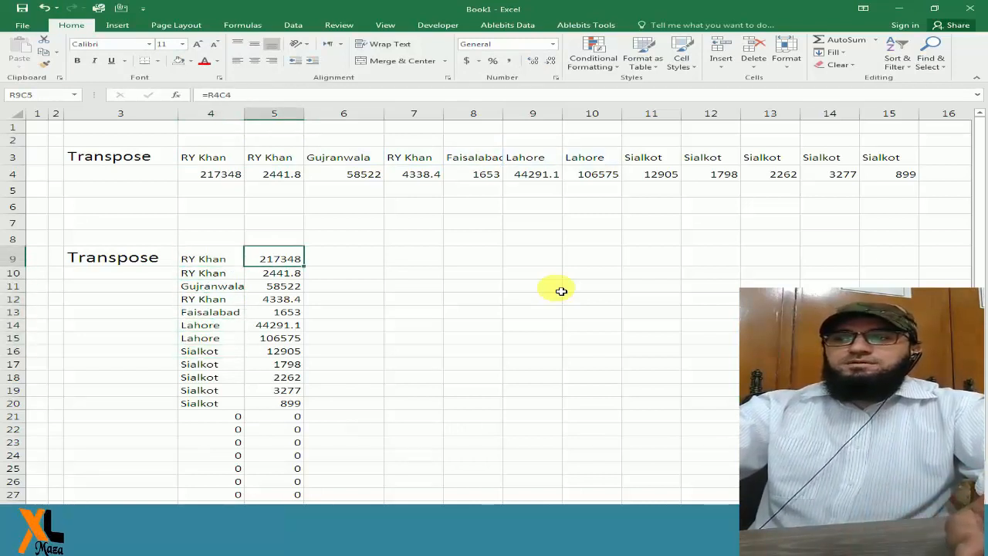
pyautogui.press('Down')
pyautogui.press('Up')
pyautogui.press('Left')
pyautogui.hotkey('shift', 'Right')
pyautogui.hotkey('shift', 'Down')
pyautogui.hotkey('shift', 'Down')
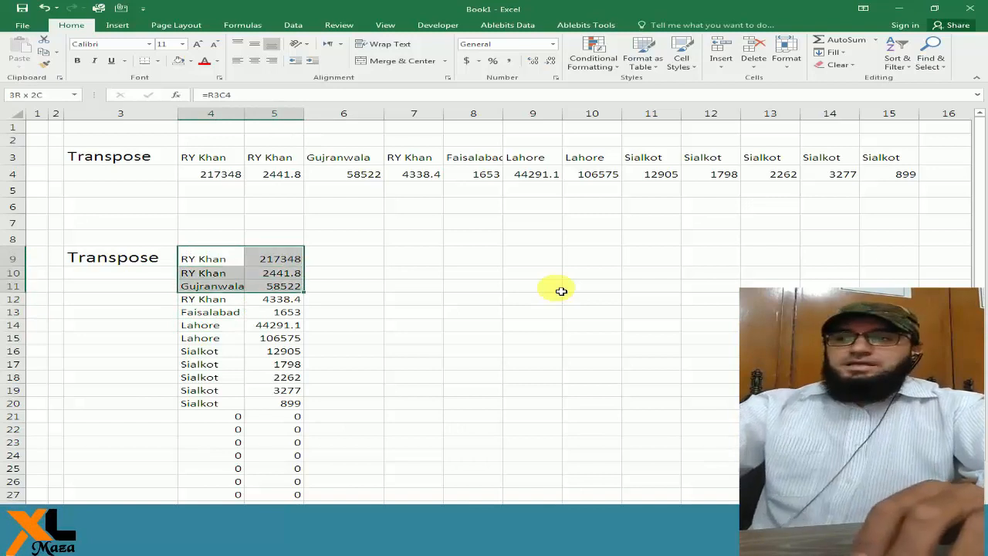
pyautogui.press('Down')
pyautogui.press('Up')
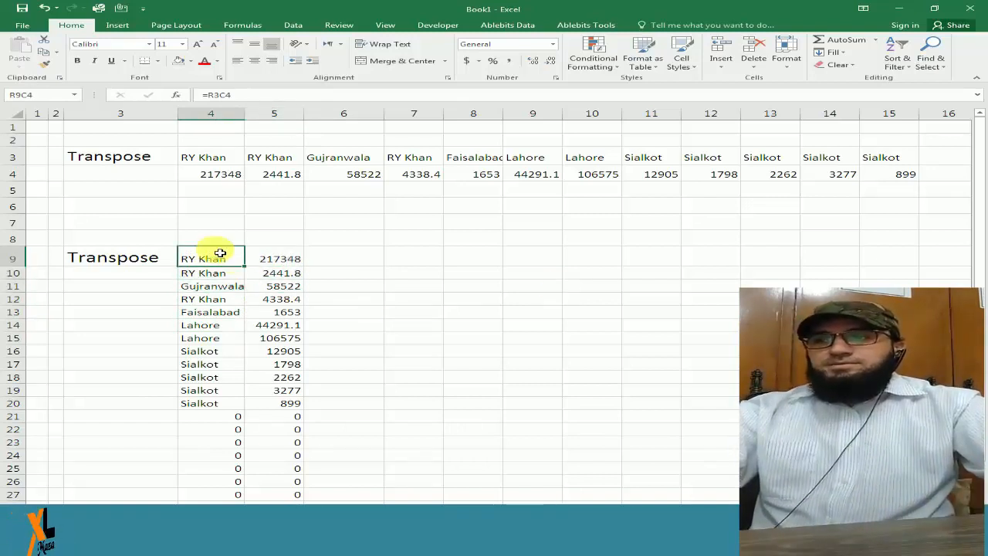
pyautogui.moveTo(243, 264); pyautogui.dragTo(275, 401)
pyautogui.click(272, 379)
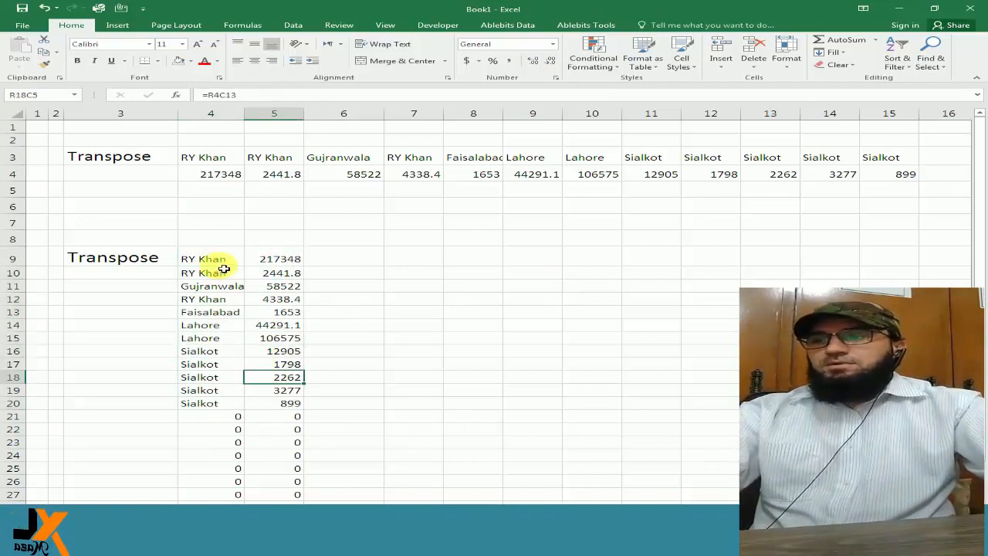
pyautogui.moveTo(210, 262); pyautogui.dragTo(289, 396)
pyautogui.click(273, 256)
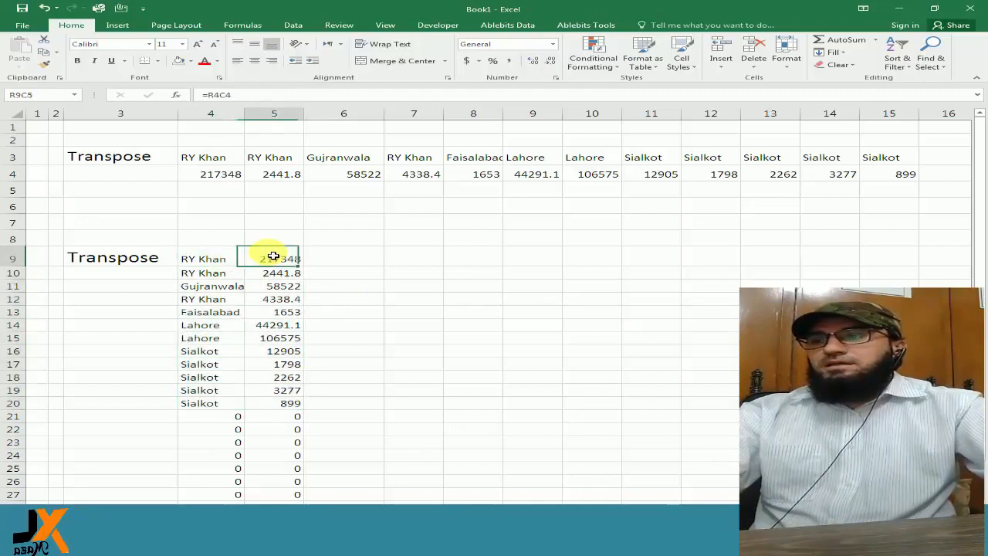
# Turn off the R1C1 reference style in the Excel formula options.
pyautogui.click(22, 28)
pyautogui.click(27, 291)
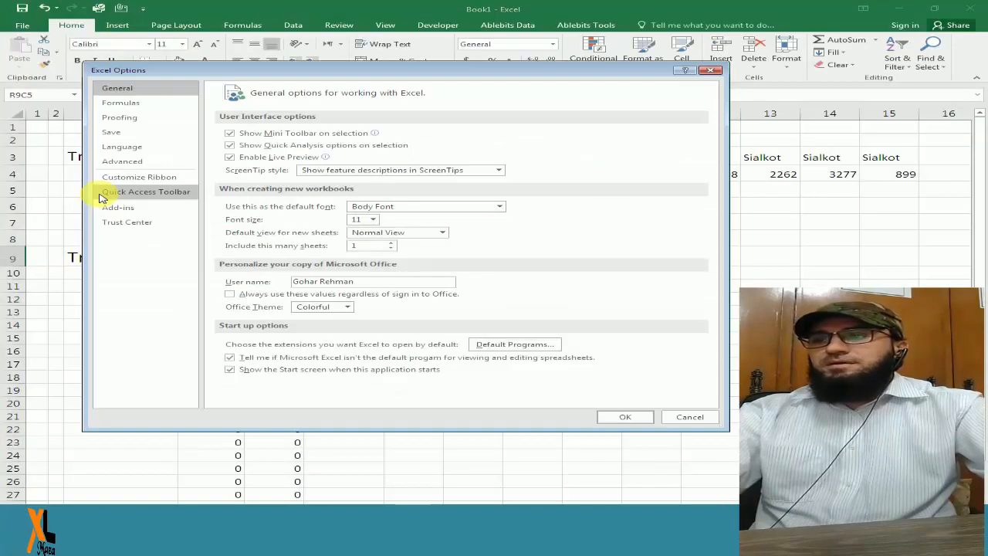
pyautogui.click(120, 103)
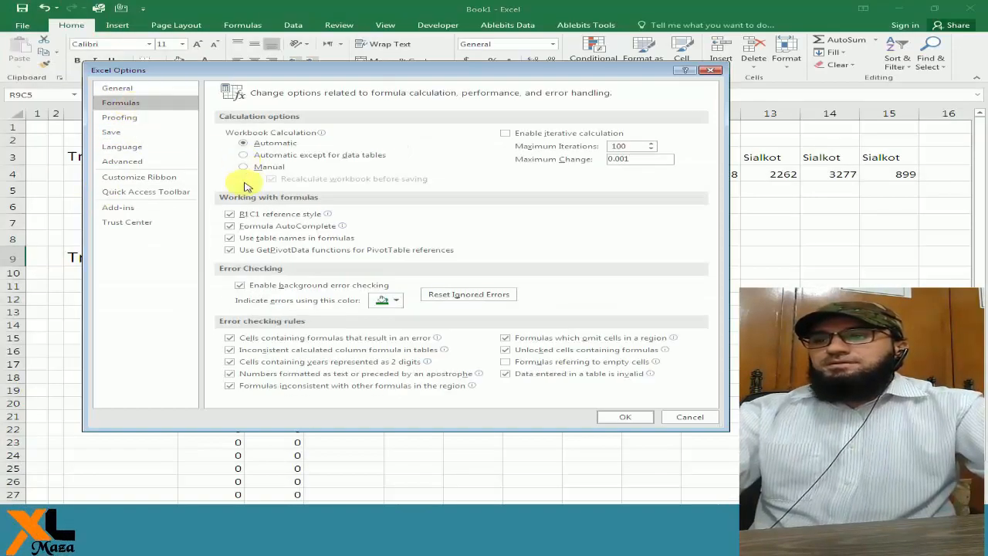
pyautogui.click(229, 214)
pyautogui.click(625, 417)
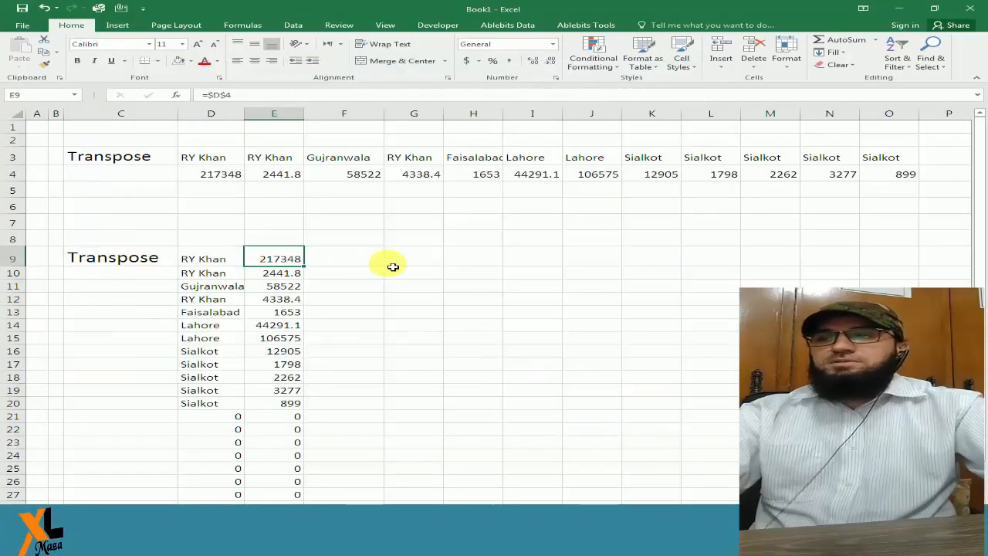
# Inspect the formulas in D9, D10 and E9 in A1 notation and the source cells they reference.
pyautogui.press('Left')
pyautogui.press('F2')
pyautogui.press('Return')
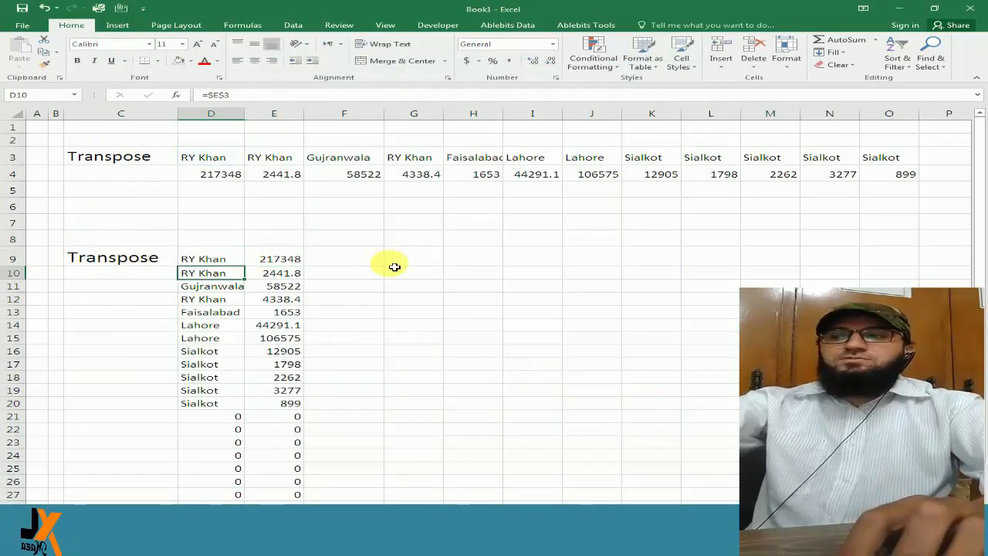
pyautogui.press('F2')
pyautogui.press('Return')
pyautogui.press('F2')
pyautogui.press('Return')
pyautogui.press('Up')
pyautogui.press('Up')
pyautogui.press('Right')
pyautogui.press('Up')
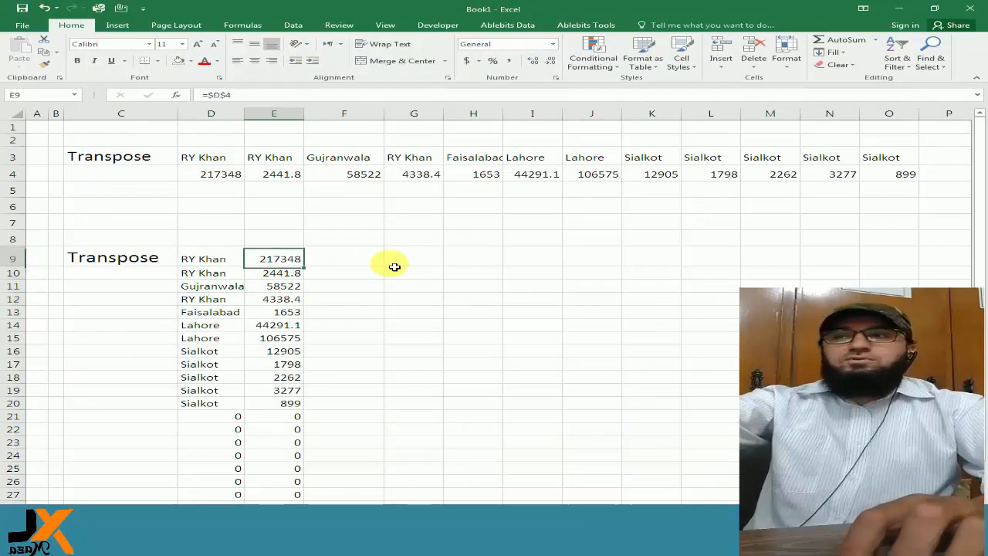
pyautogui.press('F2')
pyautogui.press('Return')
pyautogui.press('Up')
pyautogui.press('Up')
pyautogui.press('Up')
pyautogui.press('Up')
pyautogui.press('Up')
pyautogui.press('Up')
pyautogui.press('Up')
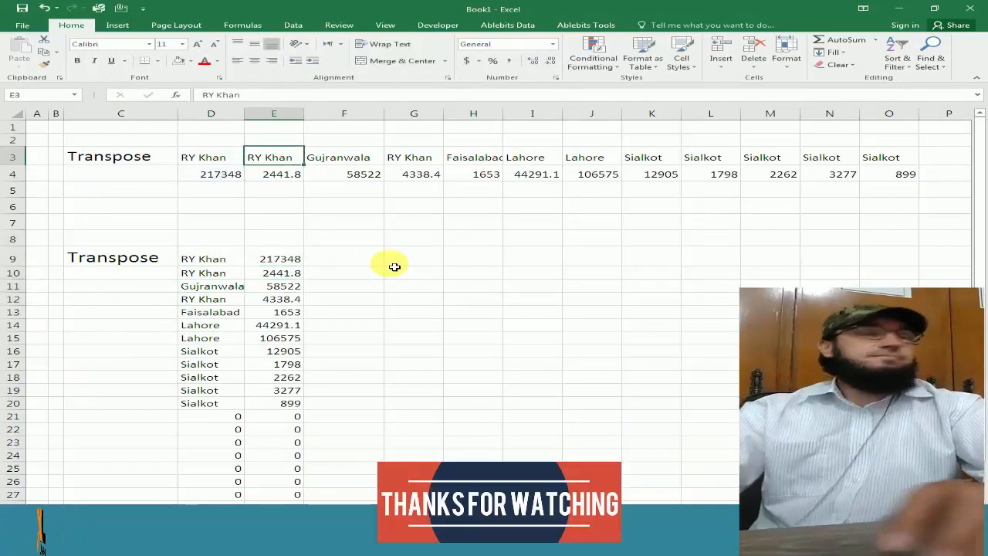
pyautogui.press('Right')
pyautogui.press('Right')
pyautogui.press('Right')
pyautogui.press('Right')
pyautogui.press('Right')
pyautogui.press('Right')
pyautogui.press('Right')
pyautogui.press('Right')
pyautogui.press('Right')
pyautogui.press('Right')
pyautogui.press('Right')
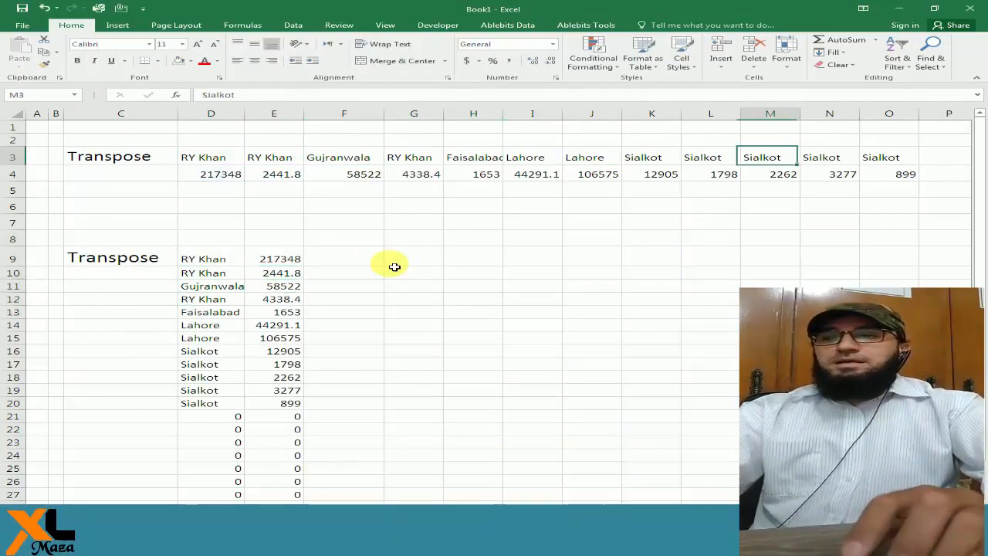
# Add a new source entry in column P, with the branch multan in P3 and the amount 25220 in P4.
pyautogui.write('multan')
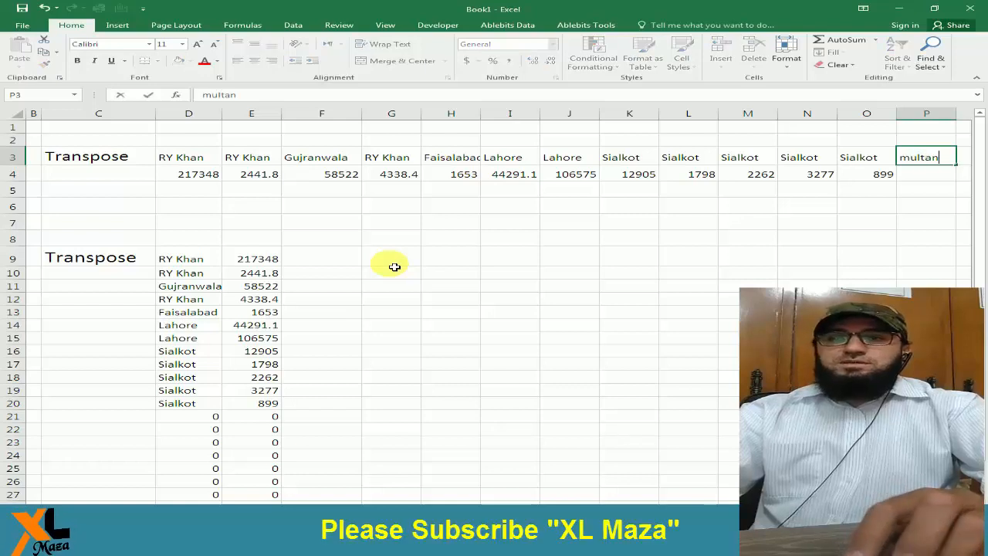
pyautogui.press('Return')
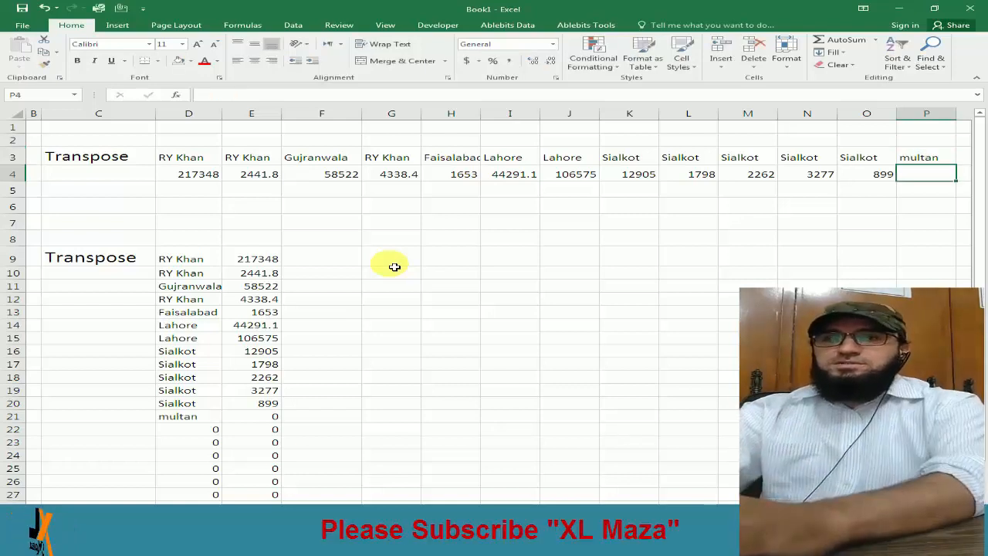
pyautogui.write('252')
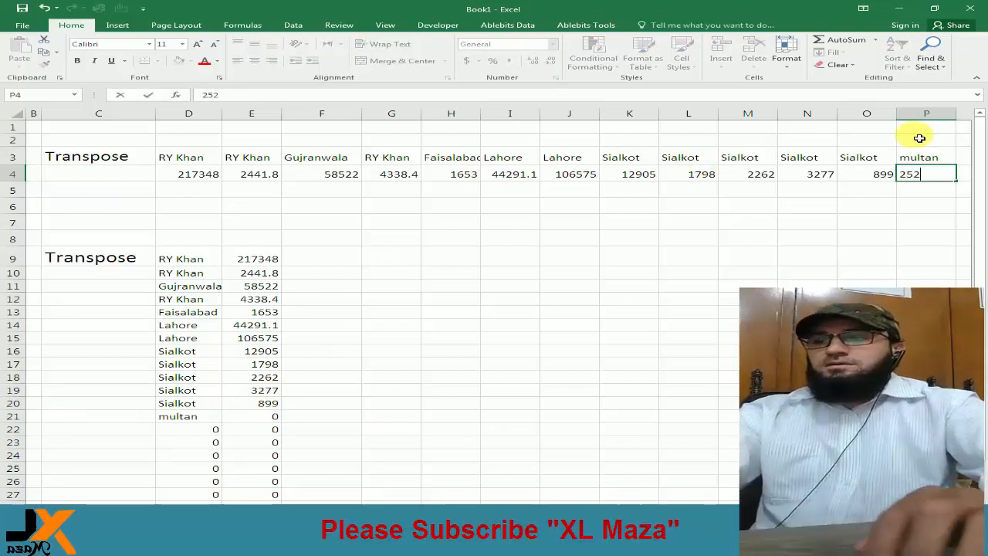
pyautogui.write('20')
pyautogui.press('Return')
# Highlight the linked multan row, D21:E21, with a yellow fill.
pyautogui.moveTo(214, 417); pyautogui.dragTo(266, 418)
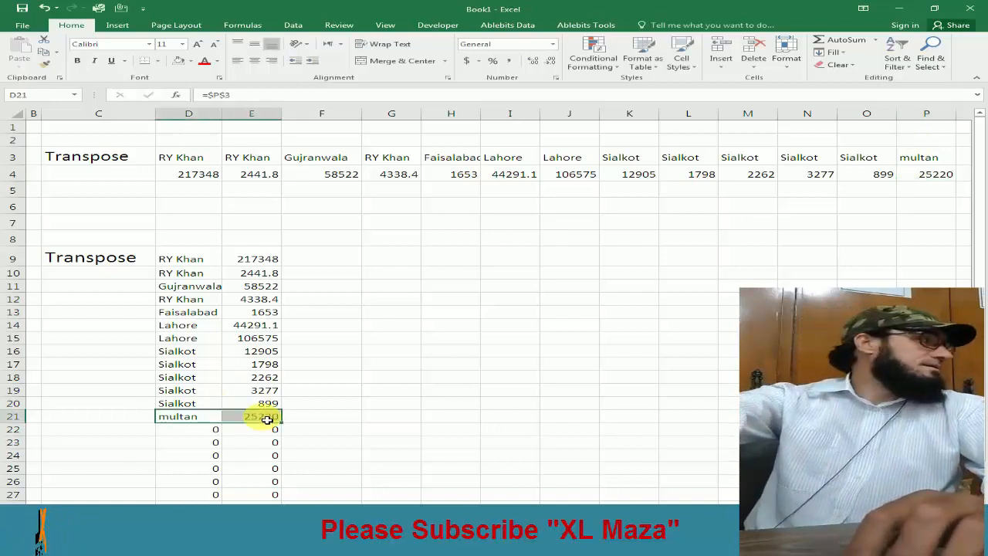
pyautogui.click(180, 60)
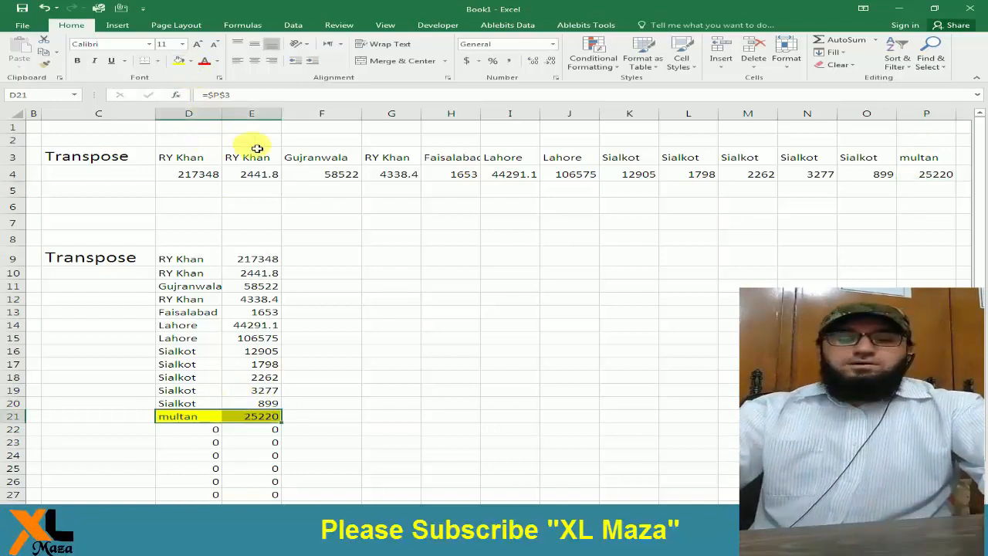
# Compare the new source amount in P4 with the linked formulas in D21 and E21, and review the transposed list through row 30.
pyautogui.click(926, 174)
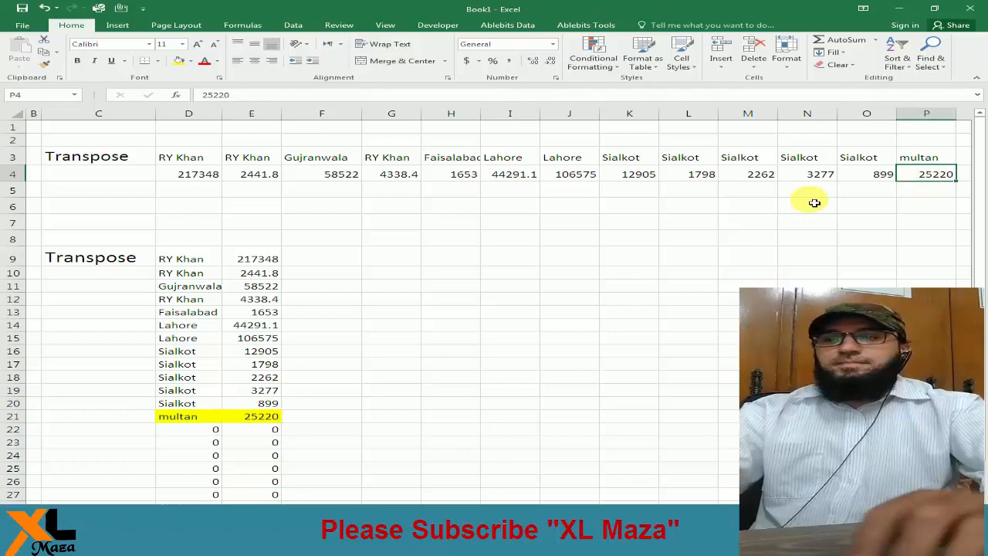
pyautogui.click(219, 417)
pyautogui.press('Left')
pyautogui.press('Left')
pyautogui.press('Right')
pyautogui.press('Right')
pyautogui.press('Right')
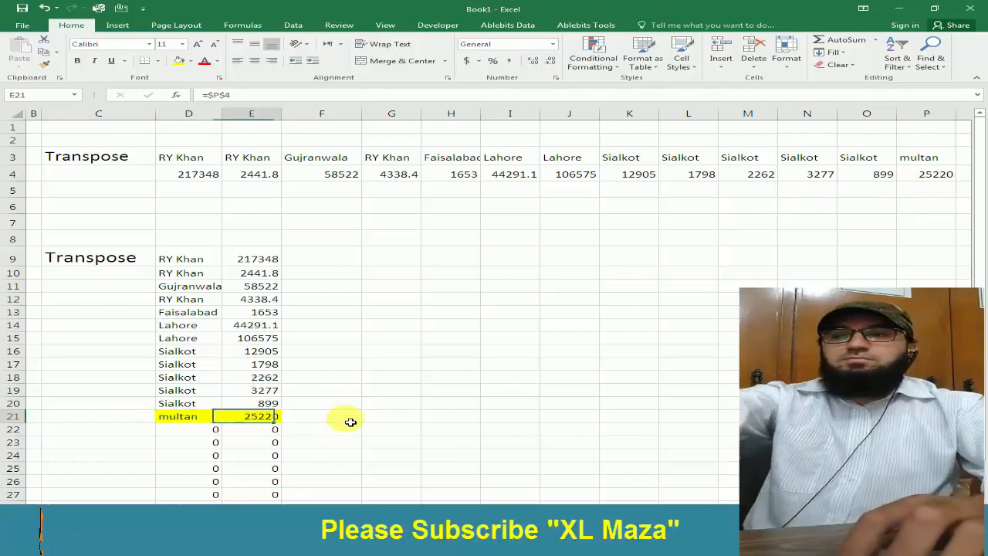
pyautogui.scroll(-2, 317, 417)
pyautogui.click(216, 328)
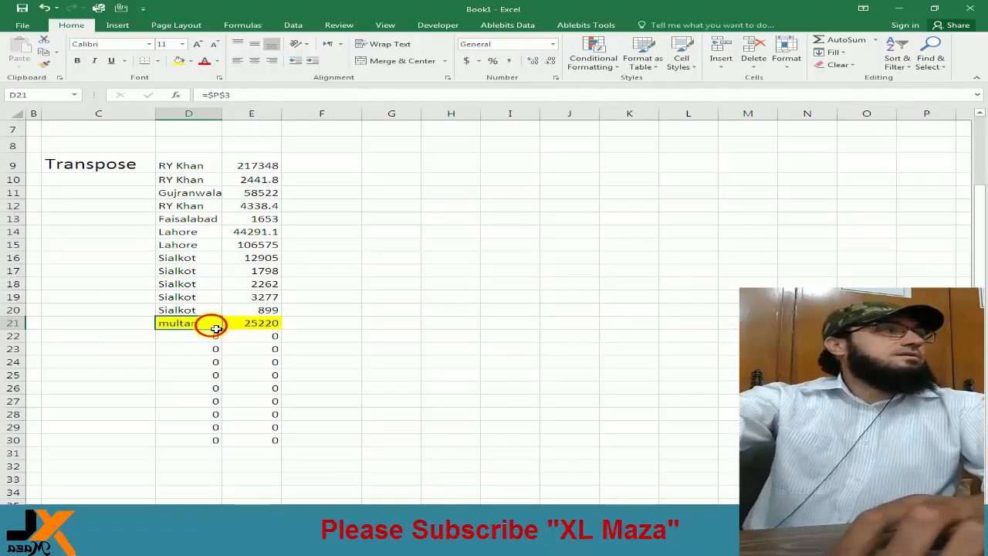
pyautogui.moveTo(216, 329); pyautogui.dragTo(282, 329)
pyautogui.click(276, 327)
pyautogui.moveTo(204, 328); pyautogui.dragTo(247, 327)
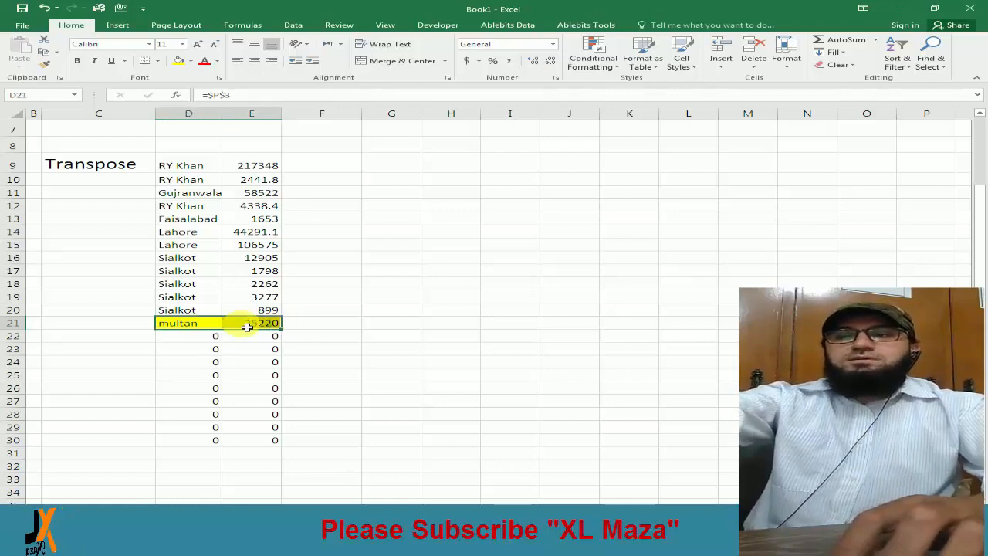